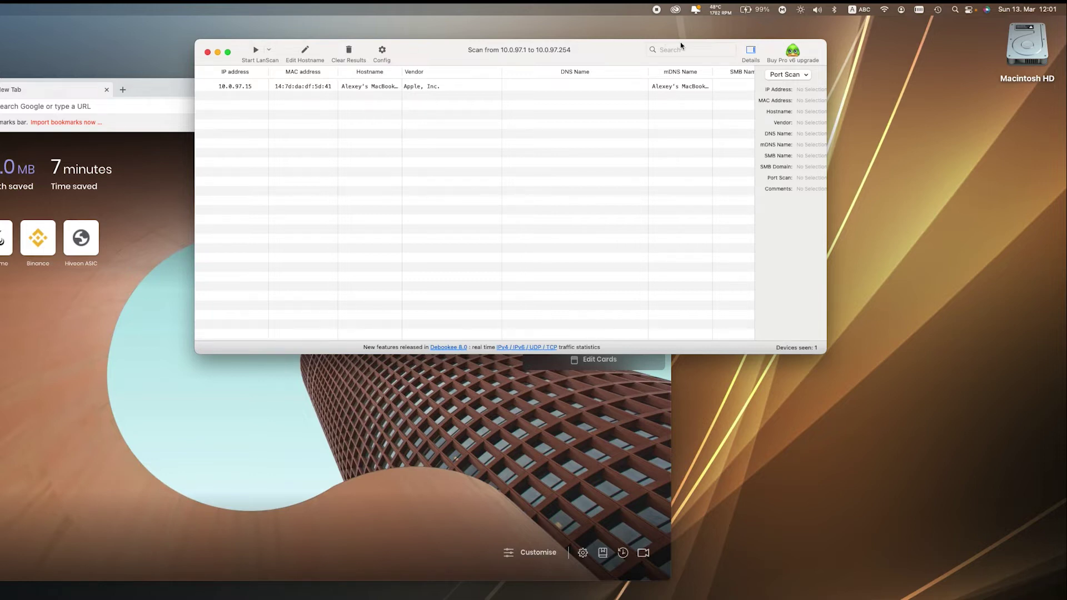
Step: Switch the Mac's Wi-Fi network, rescan with LanScan, and open options for 10.0.97.66
{"action": "left_click", "coordinate": [884, 10]}
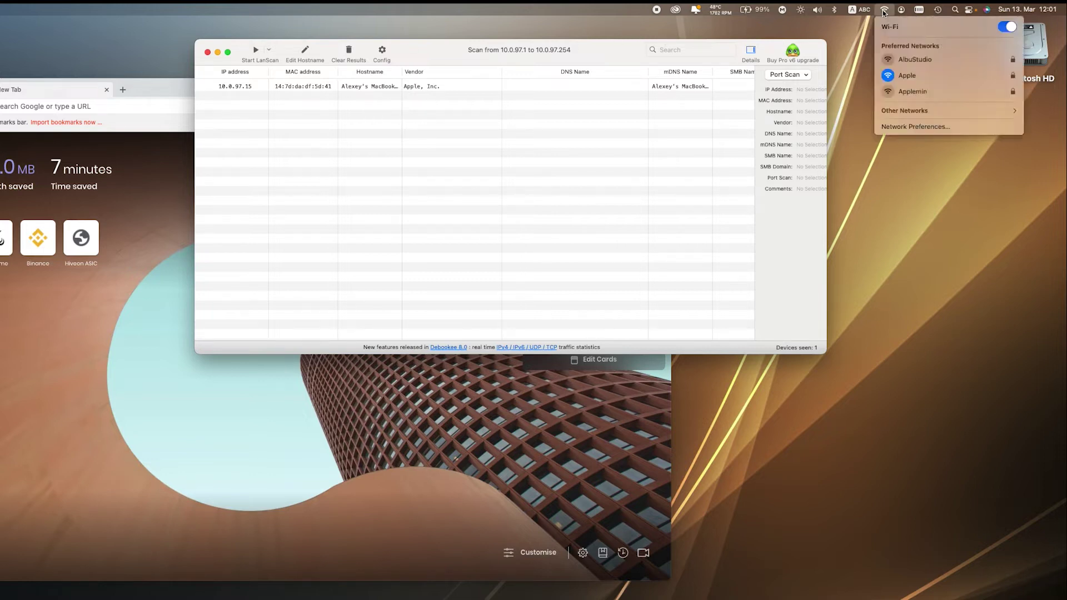
{"action": "left_click", "coordinate": [897, 81]}
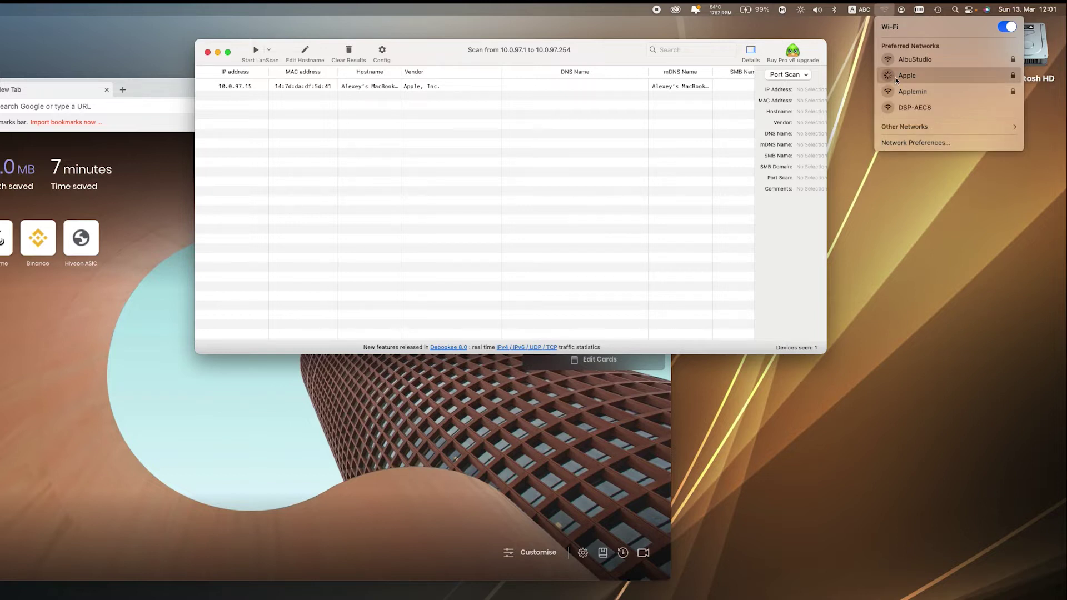
{"action": "left_click", "coordinate": [256, 51]}
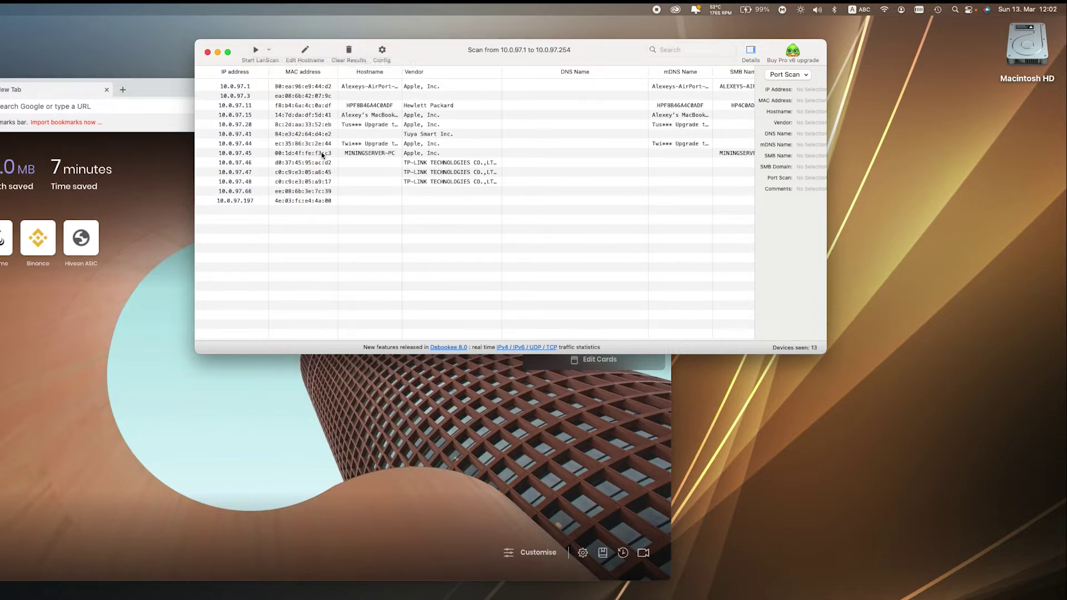
{"action": "left_click", "coordinate": [262, 192]}
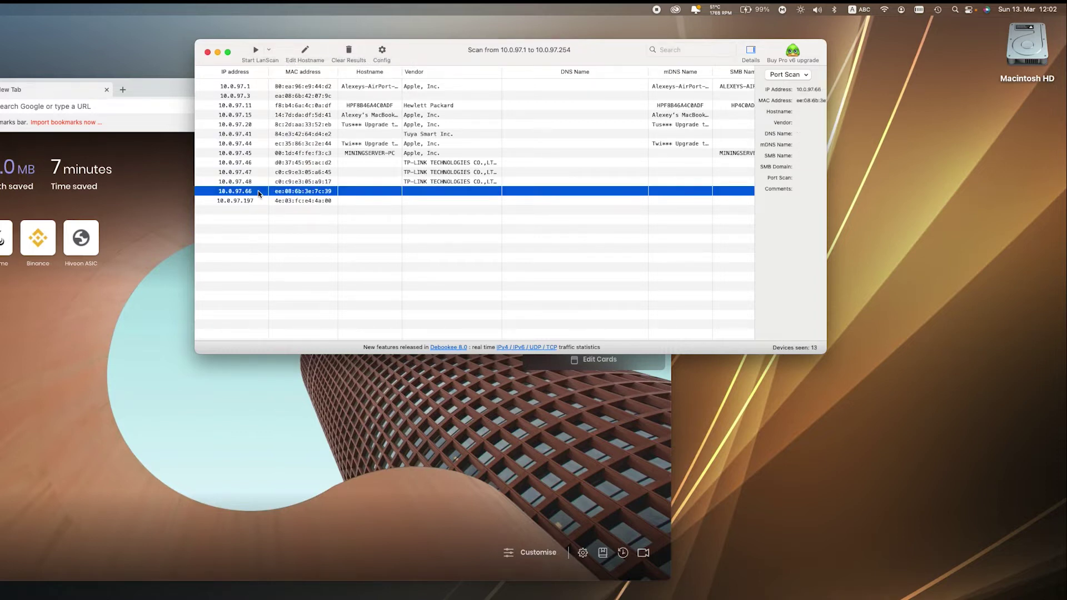
{"action": "right_click", "coordinate": [244, 192]}
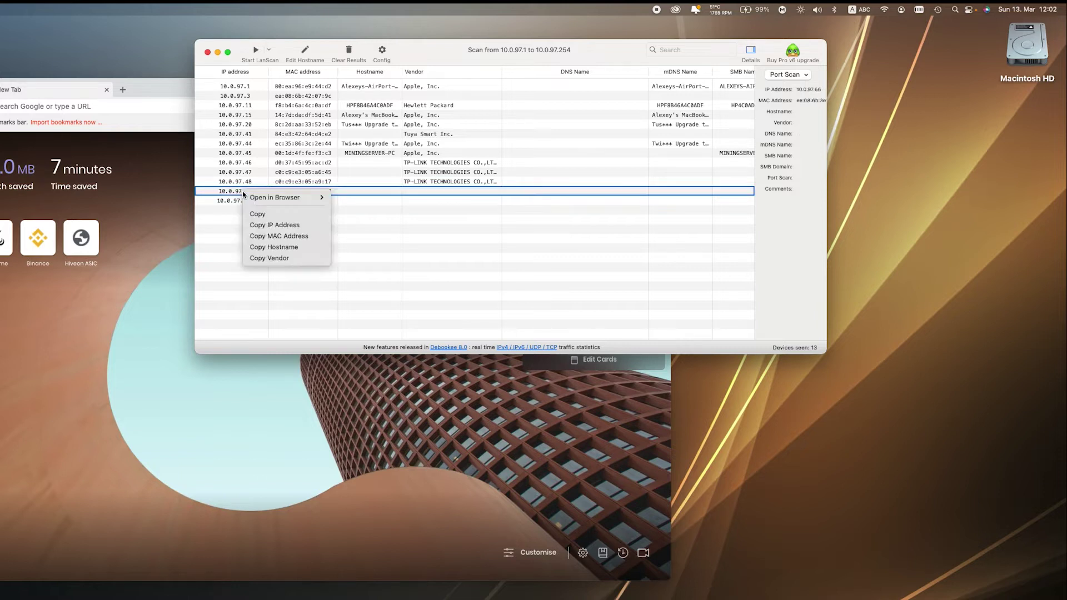
Step: Copy the miner's IP 10.0.97.66 and open it in Brave
{"action": "left_click", "coordinate": [274, 225]}
{"action": "left_click", "coordinate": [54, 101]}
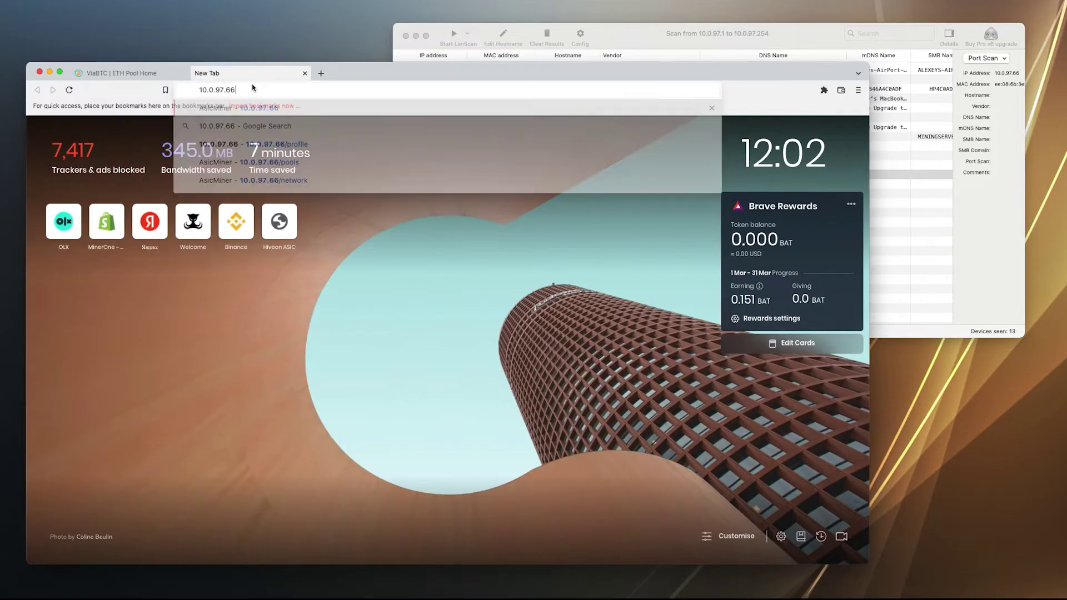
{"action": "key", "text": "super+v"}
{"action": "key", "text": "Return"}
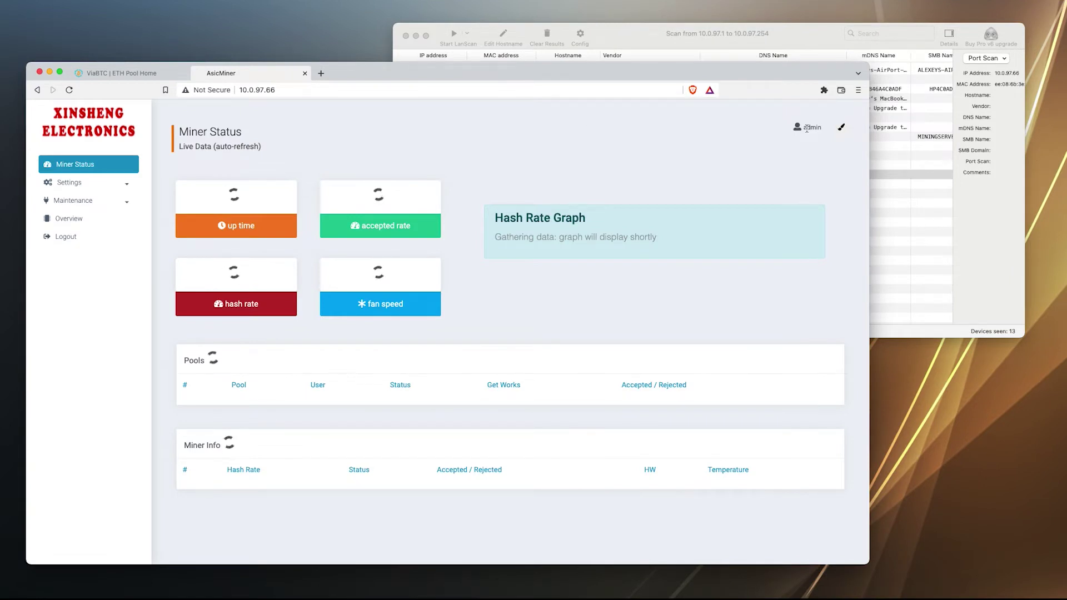
Step: Log out, then sign back in with username admin and the miner's password
{"action": "left_click", "coordinate": [73, 237]}
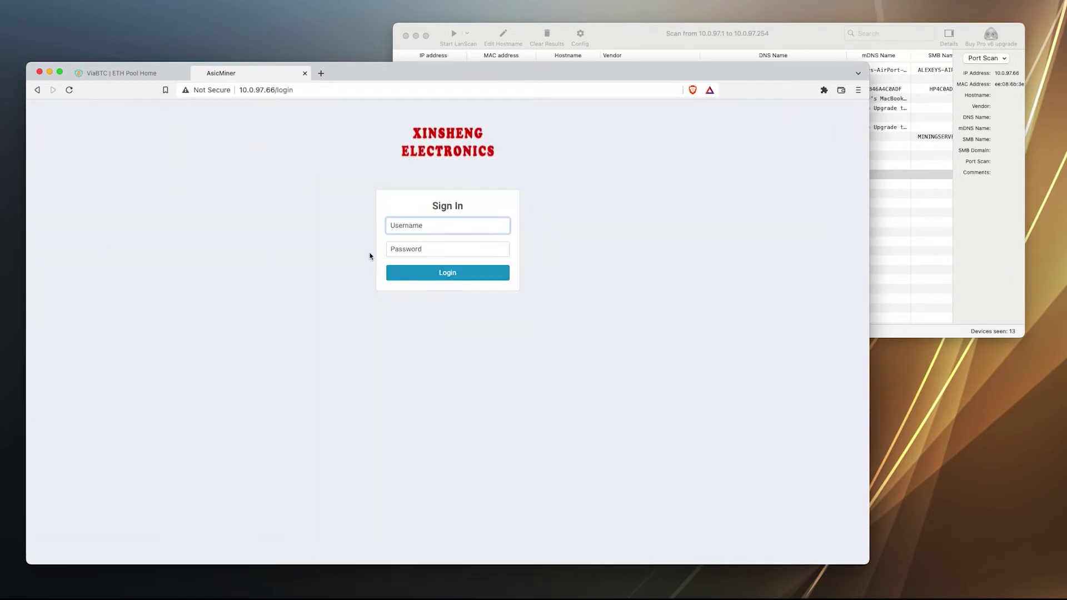
{"action": "left_click", "coordinate": [457, 225]}
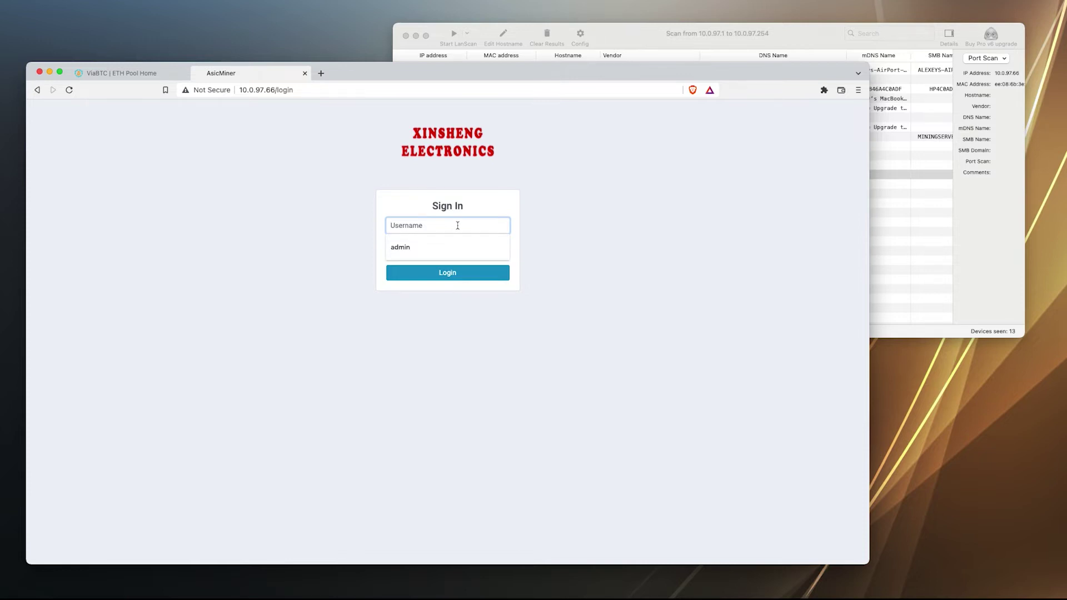
{"action": "type", "text": "admin"}
{"action": "left_click", "coordinate": [447, 249]}
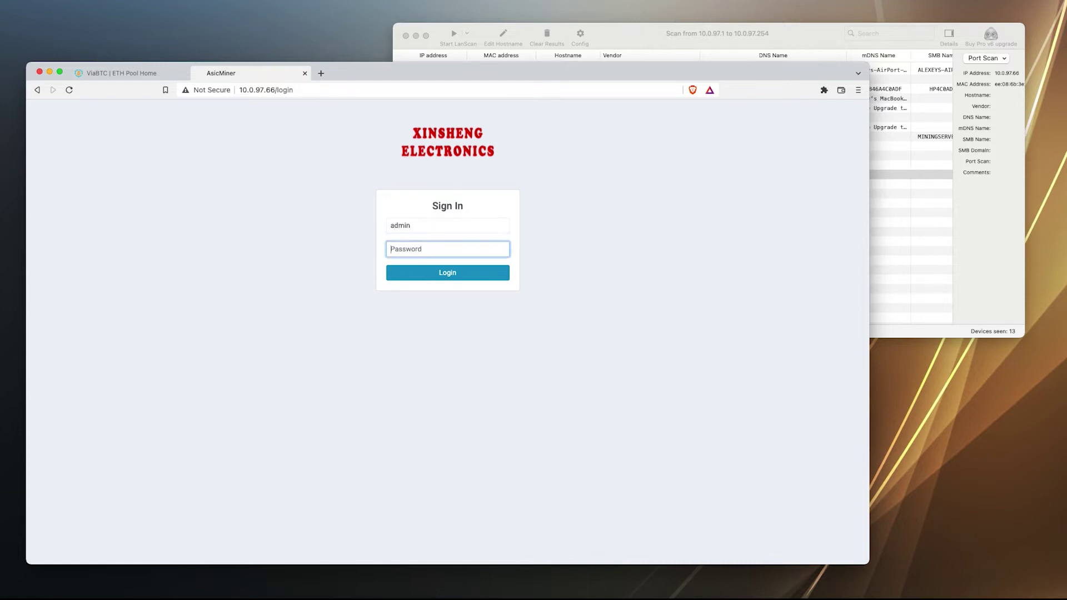
{"action": "type", "text": "ad"}
{"action": "key", "text": "Return"}
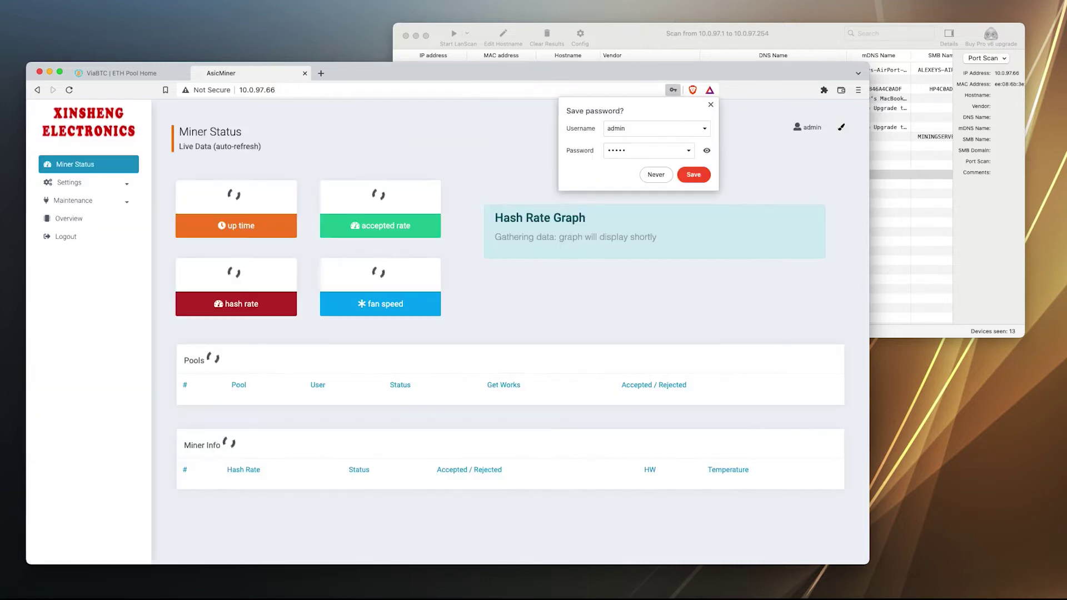
Step: Dismiss the save-password prompt and browse the Pools, Security, Performance and Maintenance pages
{"action": "left_click", "coordinate": [711, 106]}
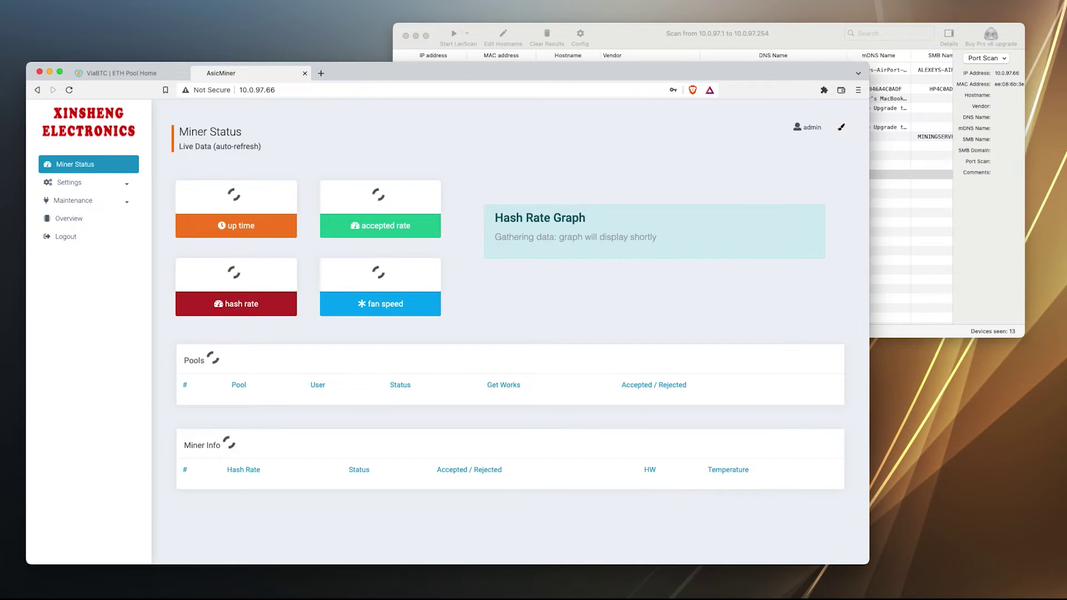
{"action": "left_click", "coordinate": [69, 182]}
{"action": "left_click", "coordinate": [75, 201]}
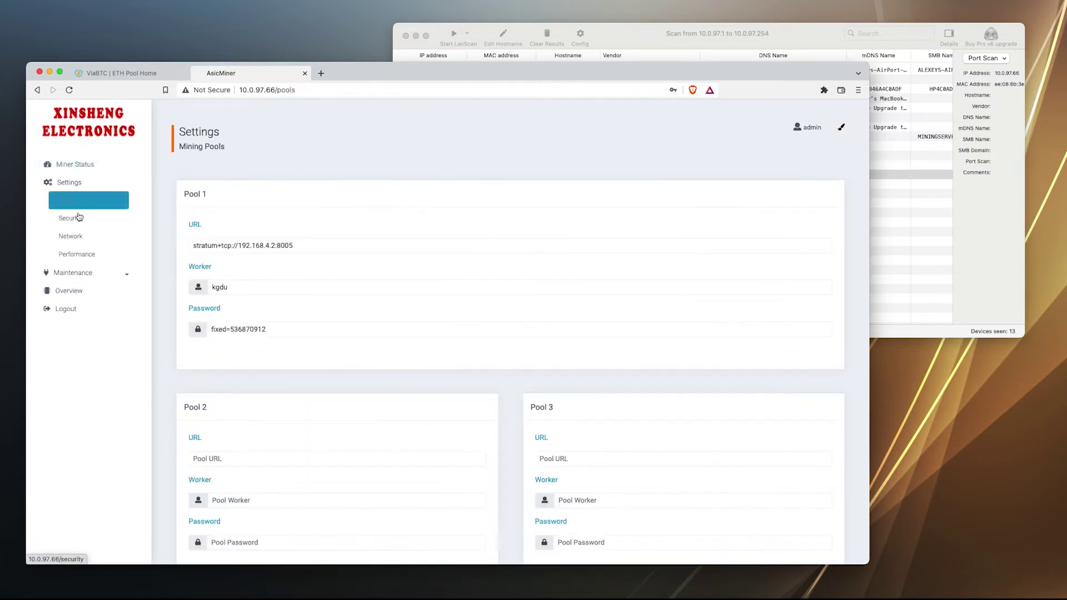
{"action": "left_click", "coordinate": [79, 218]}
{"action": "left_click", "coordinate": [79, 255]}
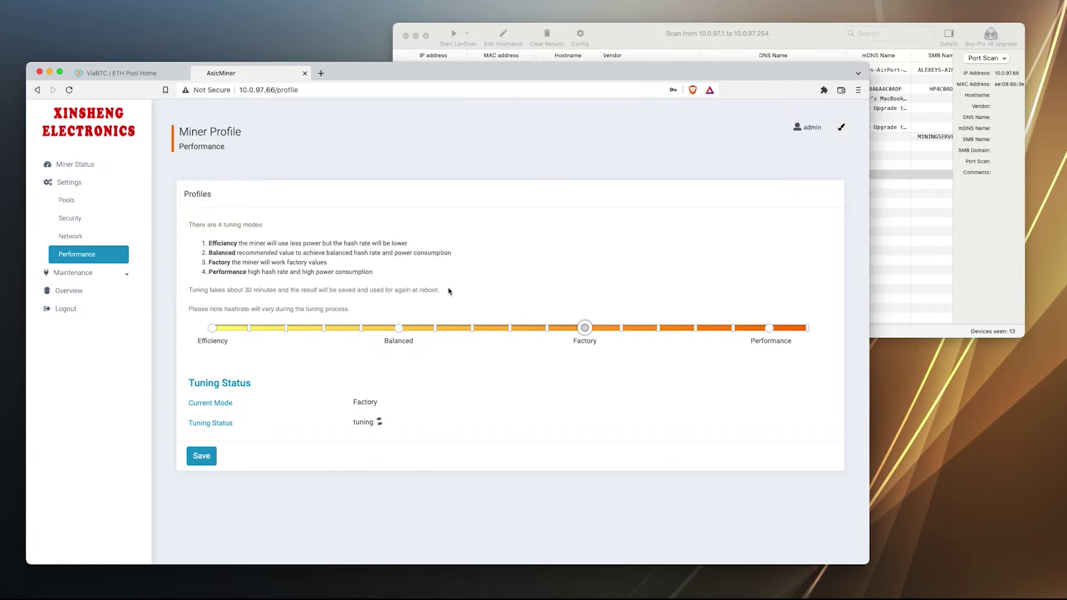
{"action": "left_click", "coordinate": [113, 276]}
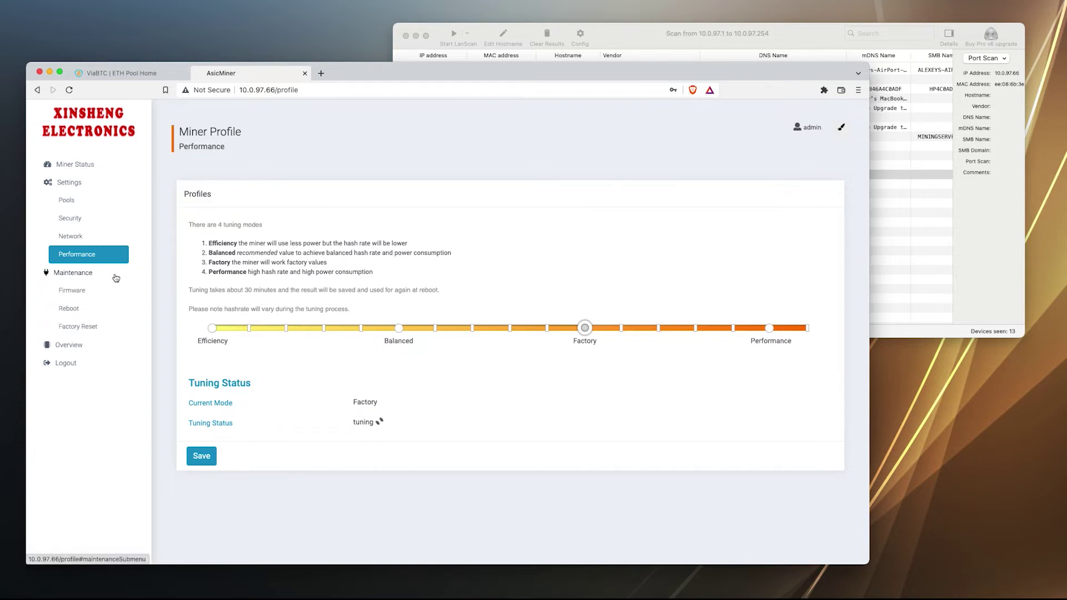
Step: Scroll through the three existing pool entries, then switch to ViaBTC's ETH Add Worker page
{"action": "left_click", "coordinate": [67, 201]}
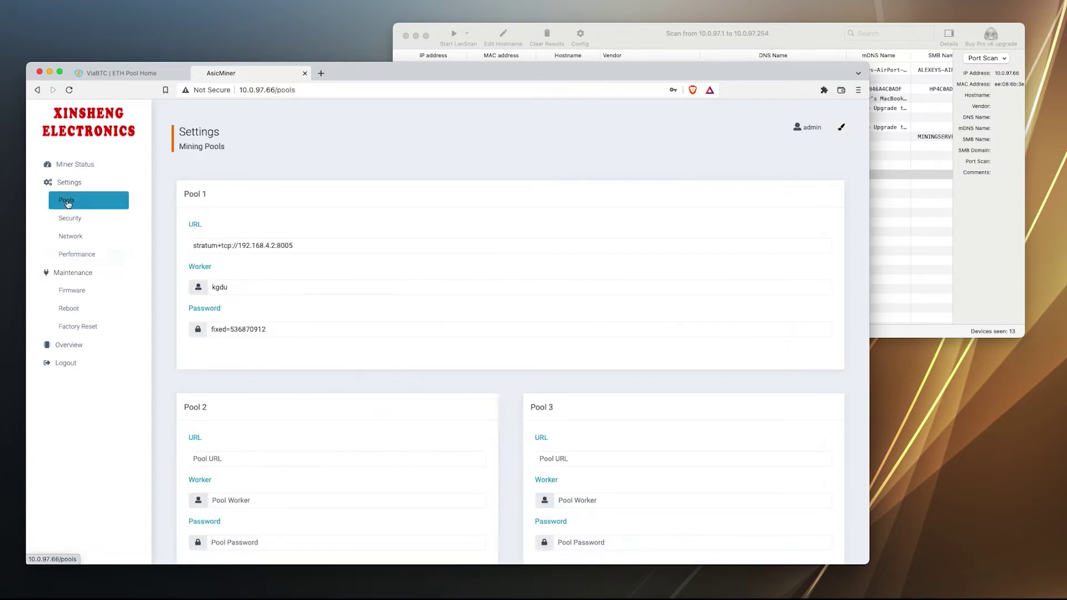
{"action": "scroll", "coordinate": [352, 221], "scroll_direction": "down", "scroll_amount": 2}
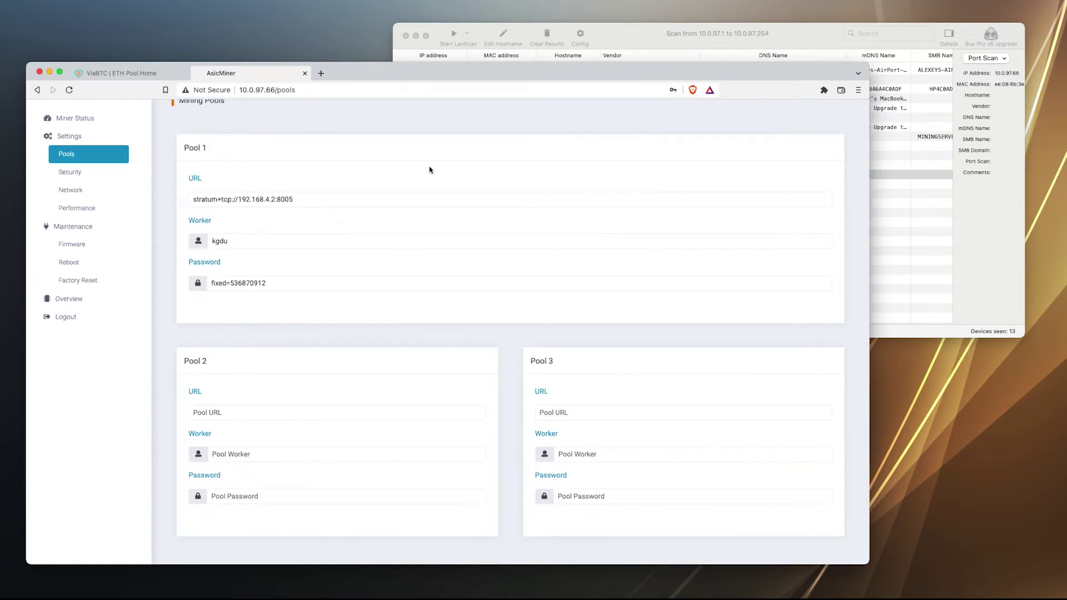
{"action": "left_click", "coordinate": [117, 74]}
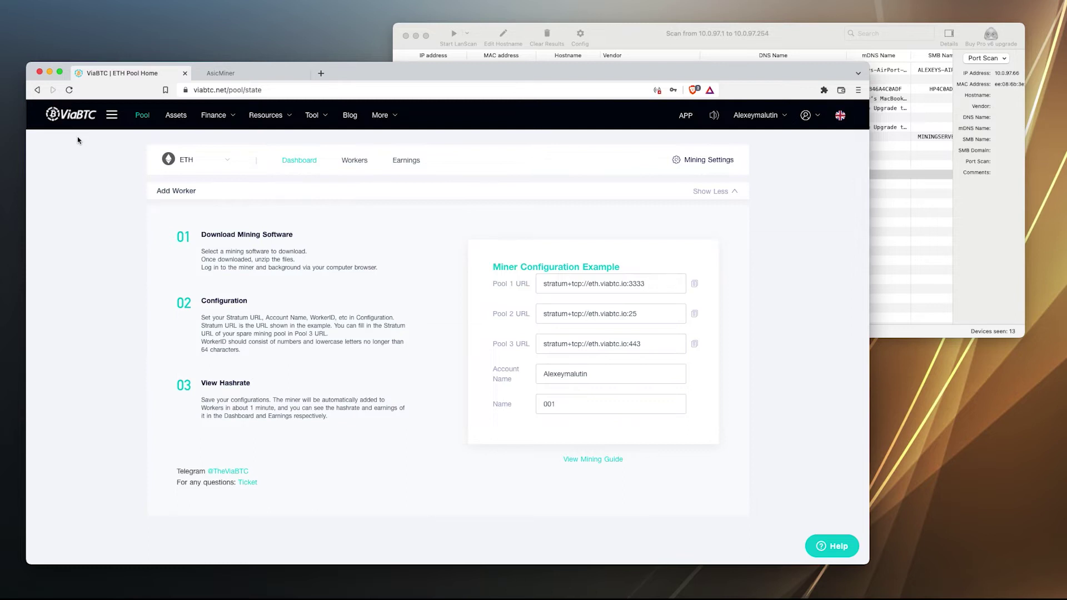
Step: Replace the Pool 1 URL with ViaBTC's port 3333 stratum URL
{"action": "left_click", "coordinate": [696, 287]}
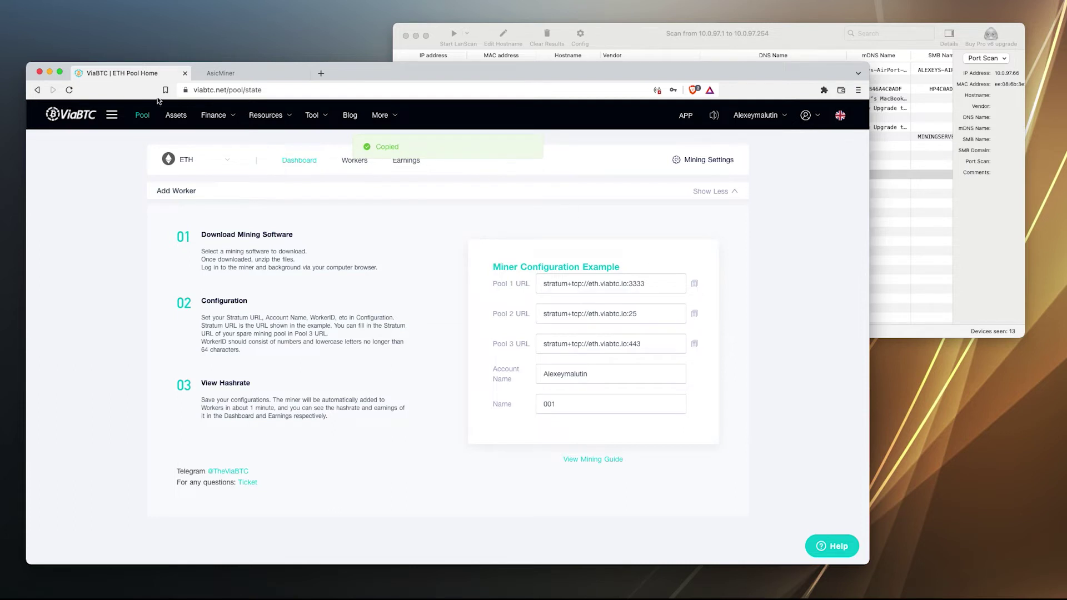
{"action": "left_click", "coordinate": [221, 73]}
{"action": "triple_click", "coordinate": [298, 196]}
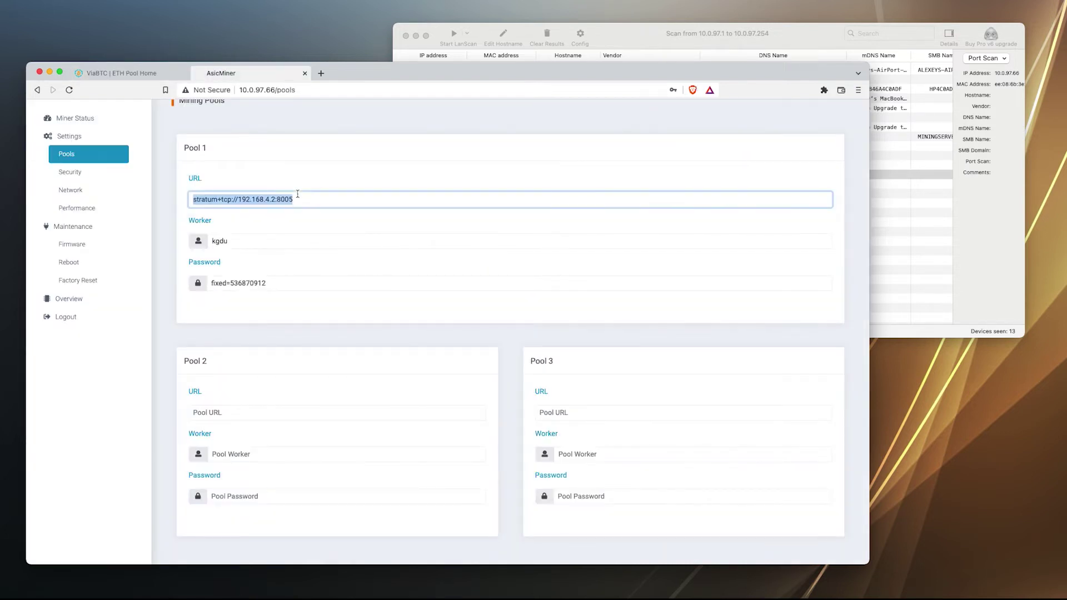
{"action": "key", "text": "super+v"}
{"action": "left_click", "coordinate": [158, 75]}
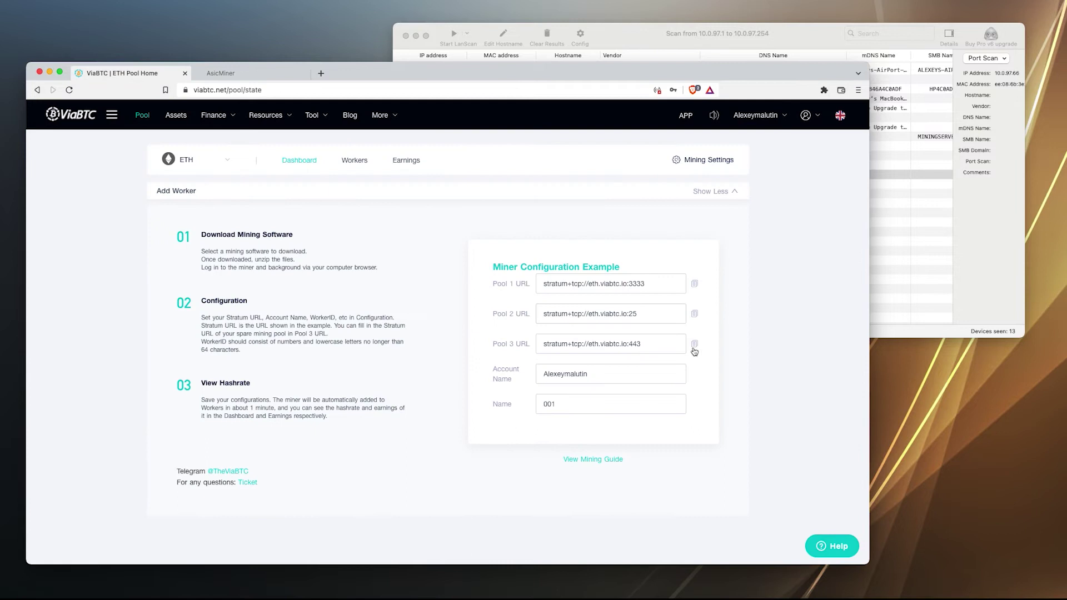
{"action": "left_click", "coordinate": [693, 349]}
{"action": "triple_click", "coordinate": [667, 374]}
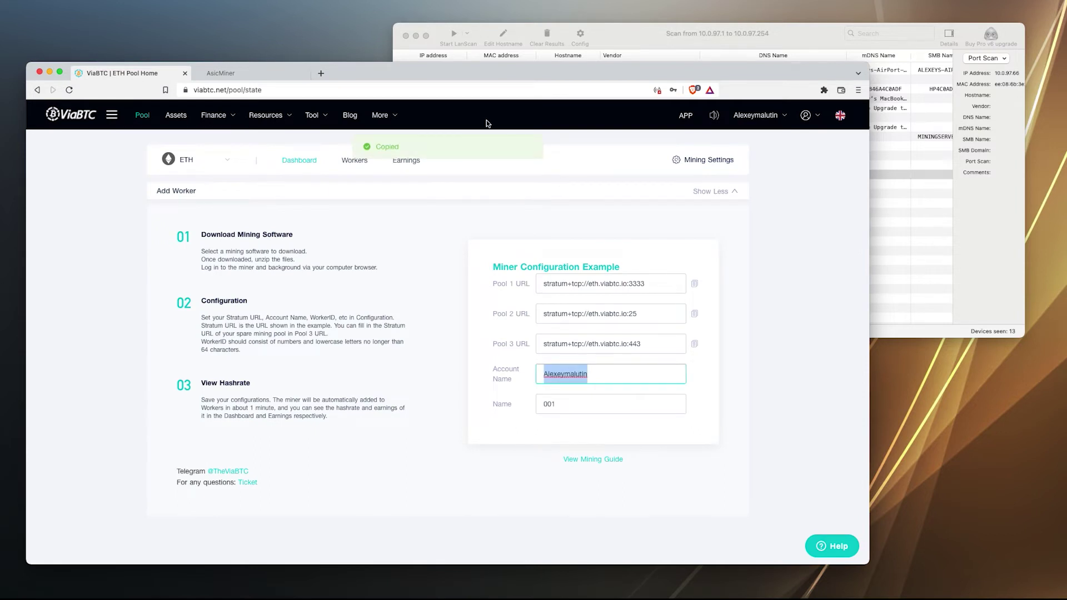
{"action": "left_click", "coordinate": [221, 73]}
{"action": "triple_click", "coordinate": [266, 243]}
{"action": "key", "text": "super+v"}
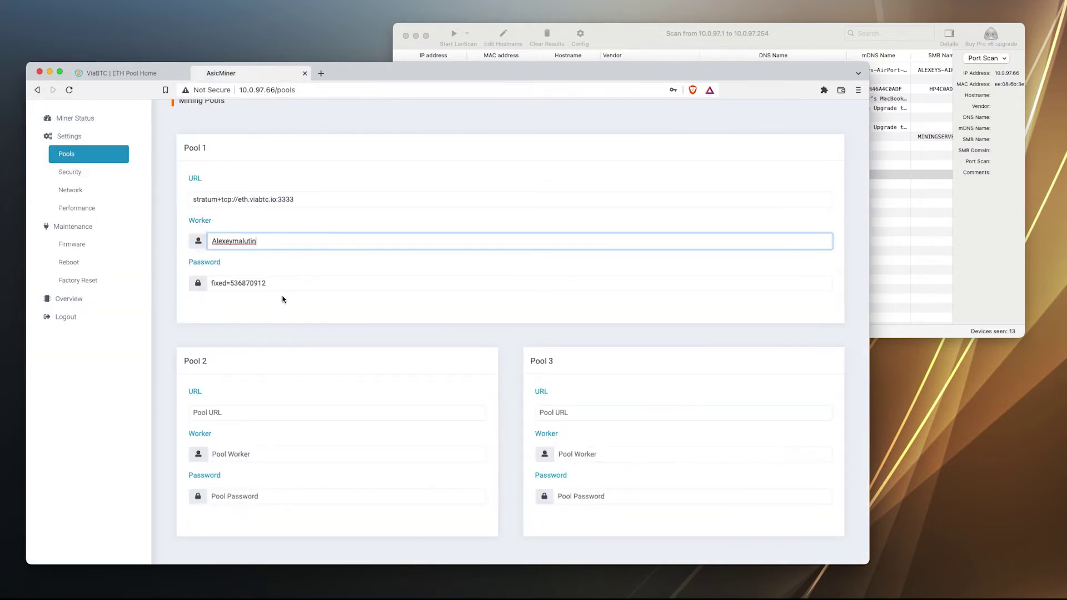
{"action": "triple_click", "coordinate": [283, 283]}
{"action": "type", "text": "00"}
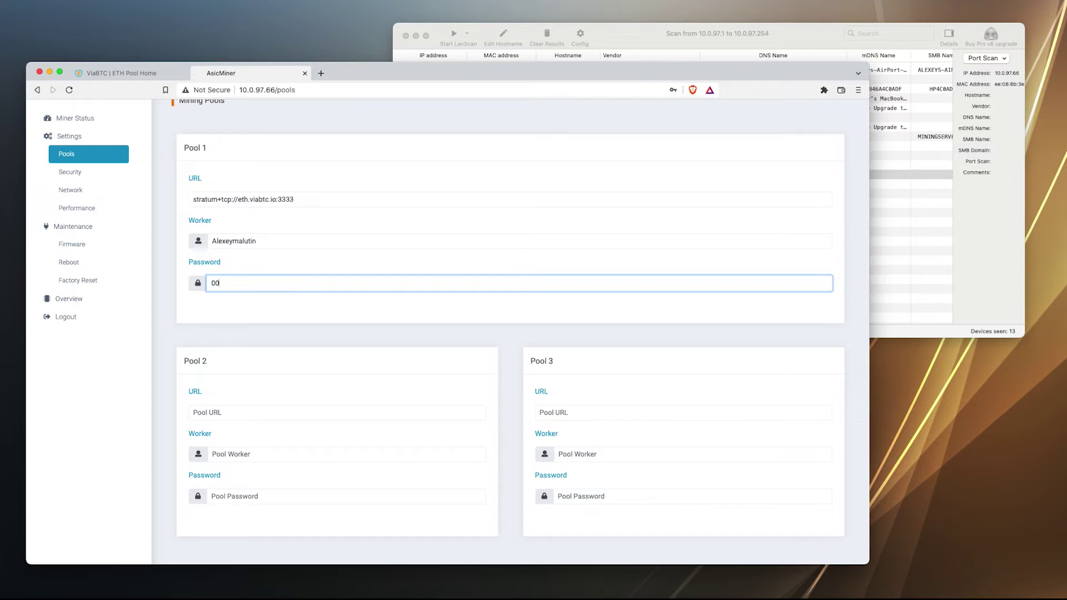
{"action": "type", "text": "1"}
{"action": "left_click", "coordinate": [125, 73]}
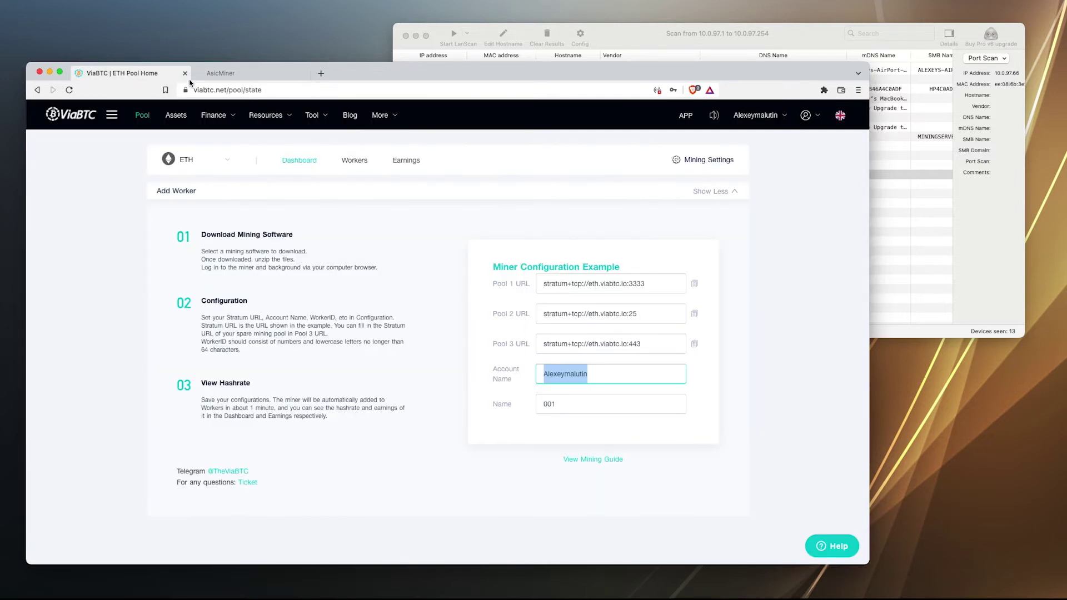
{"action": "left_click", "coordinate": [281, 76]}
{"action": "left_click", "coordinate": [326, 313]}
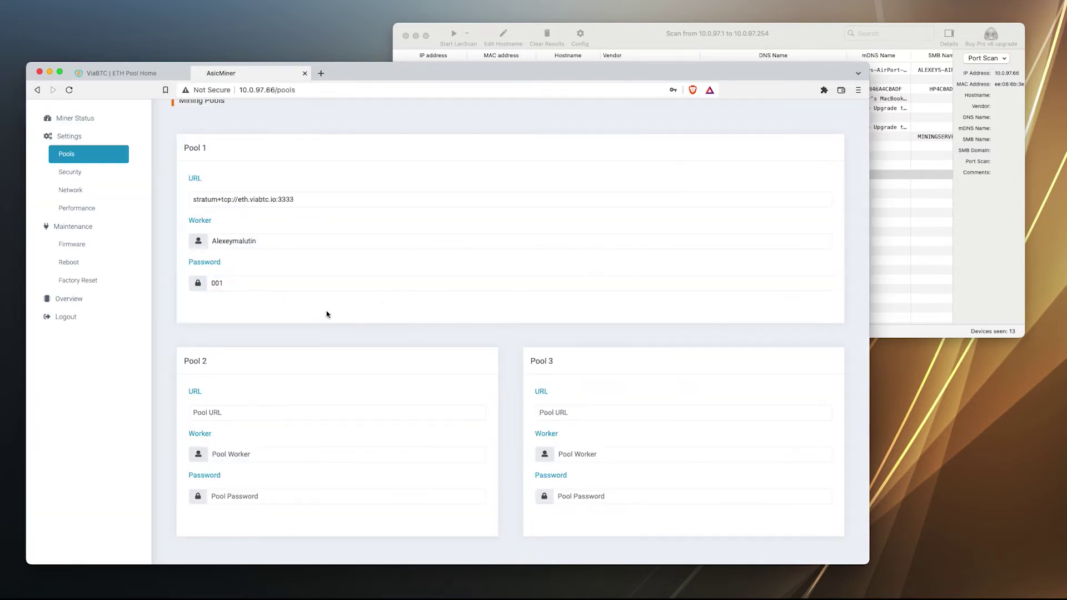
{"action": "scroll", "coordinate": [327, 314], "scroll_direction": "down", "scroll_amount": 2}
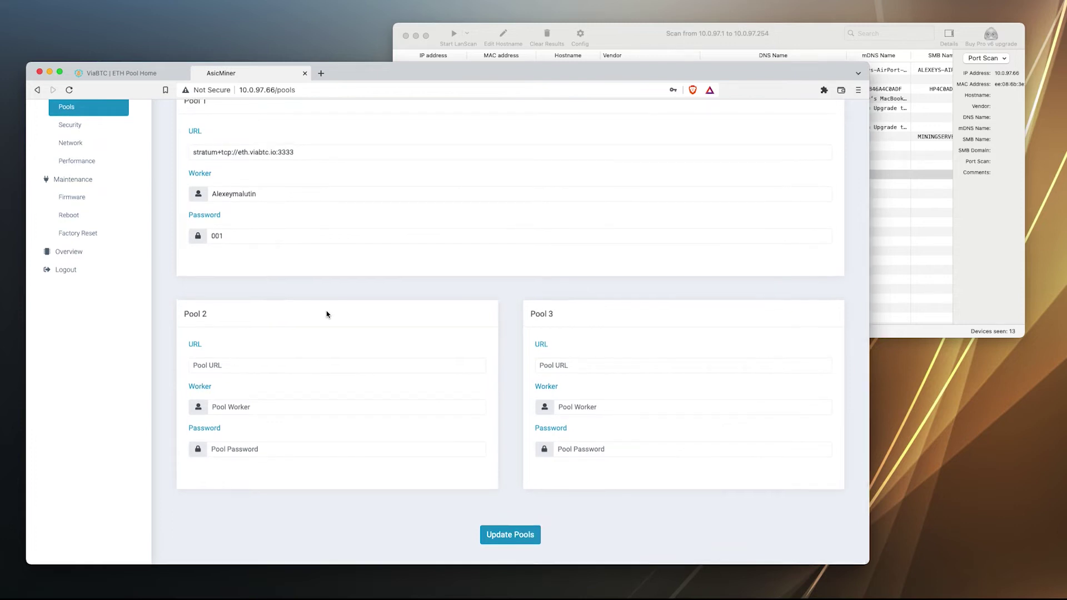
{"action": "double_click", "coordinate": [280, 189]}
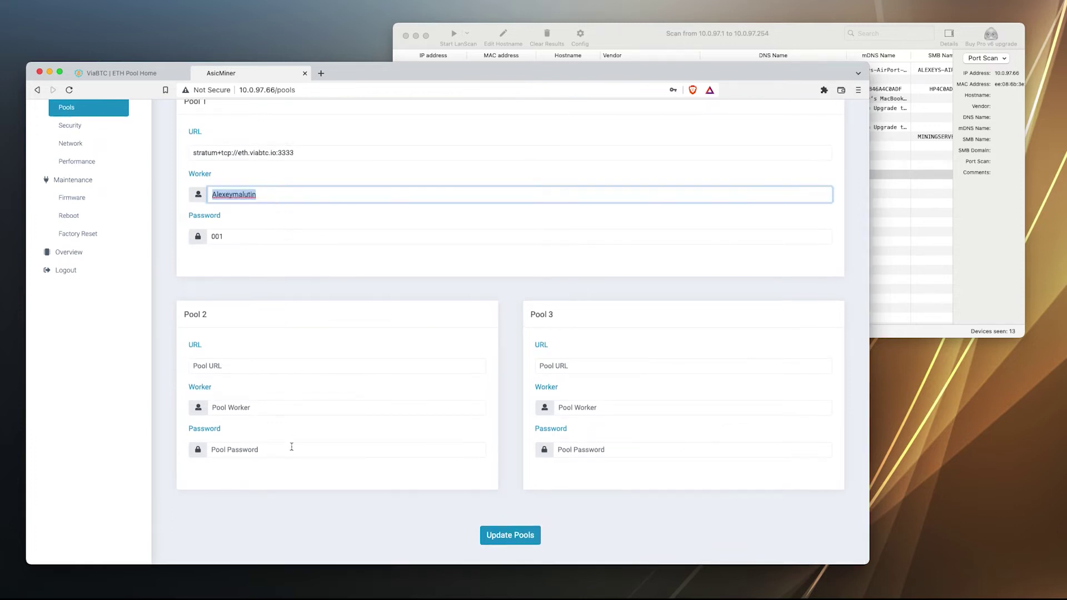
{"action": "left_click", "coordinate": [275, 405]}
{"action": "key", "text": "super+v"}
{"action": "left_click", "coordinate": [602, 406]}
{"action": "key", "text": "super+v"}
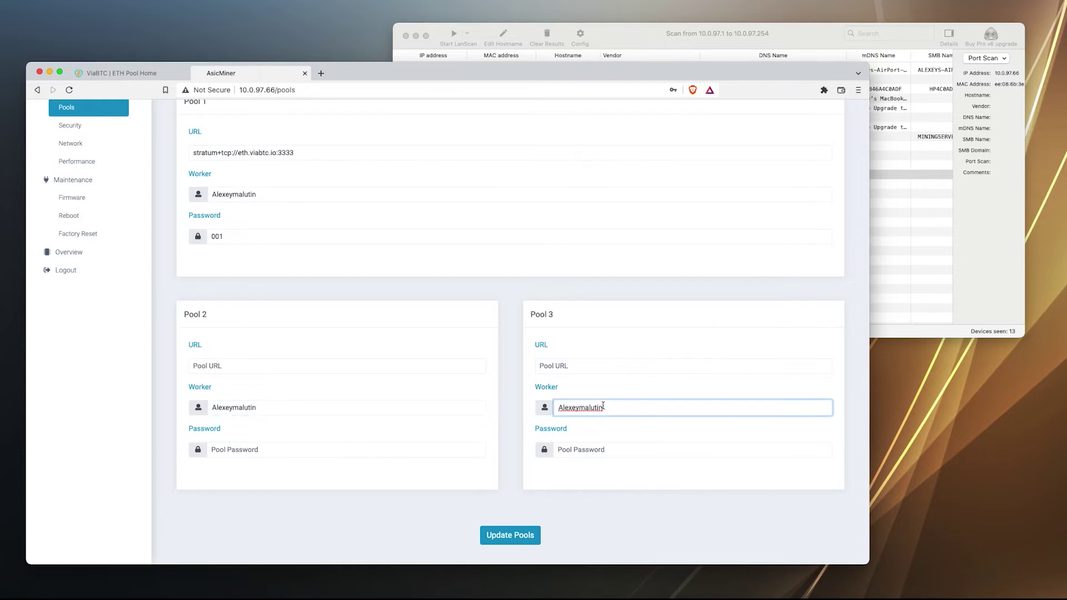
{"action": "double_click", "coordinate": [230, 230]}
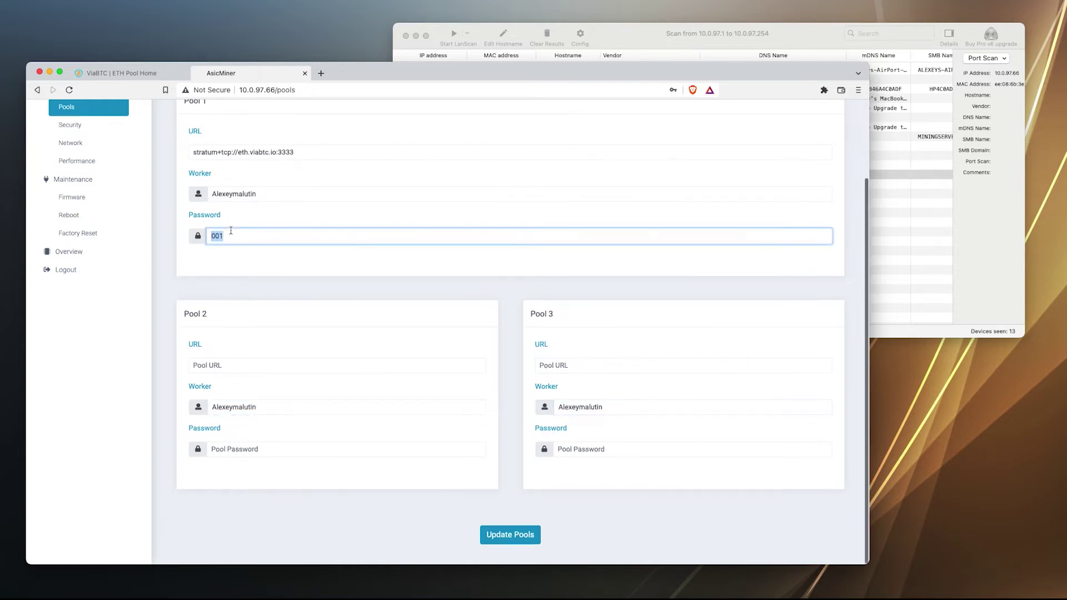
{"action": "left_click", "coordinate": [248, 453]}
{"action": "key", "text": "super+v"}
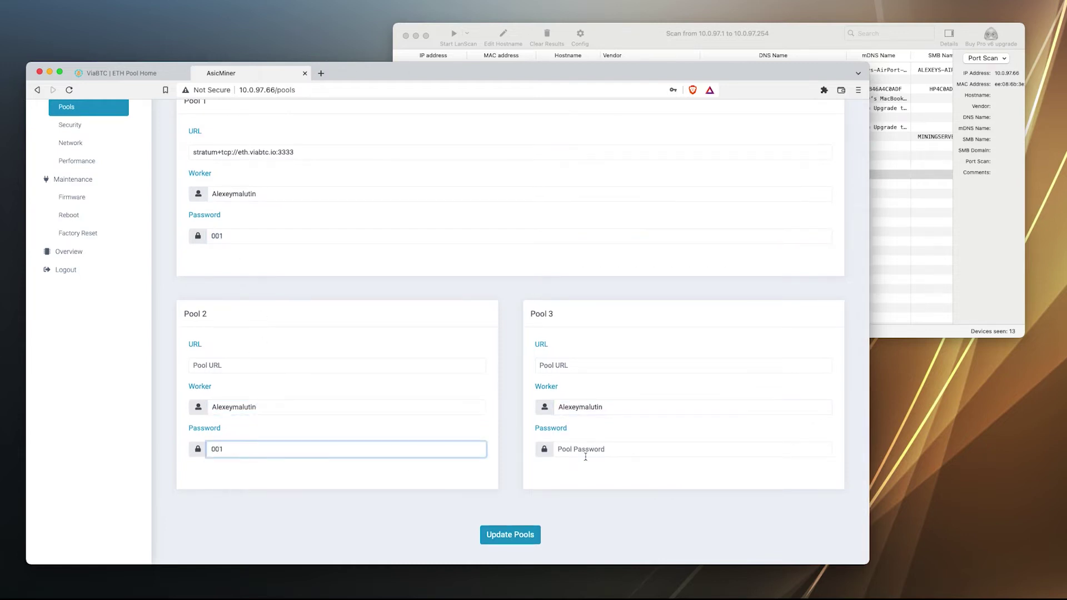
{"action": "left_click", "coordinate": [581, 451]}
{"action": "key", "text": "super+v"}
Step: Paste ViaBTC's port 25 URL into Pool 2 and port 443 URL into Pool 3
{"action": "left_click", "coordinate": [106, 73]}
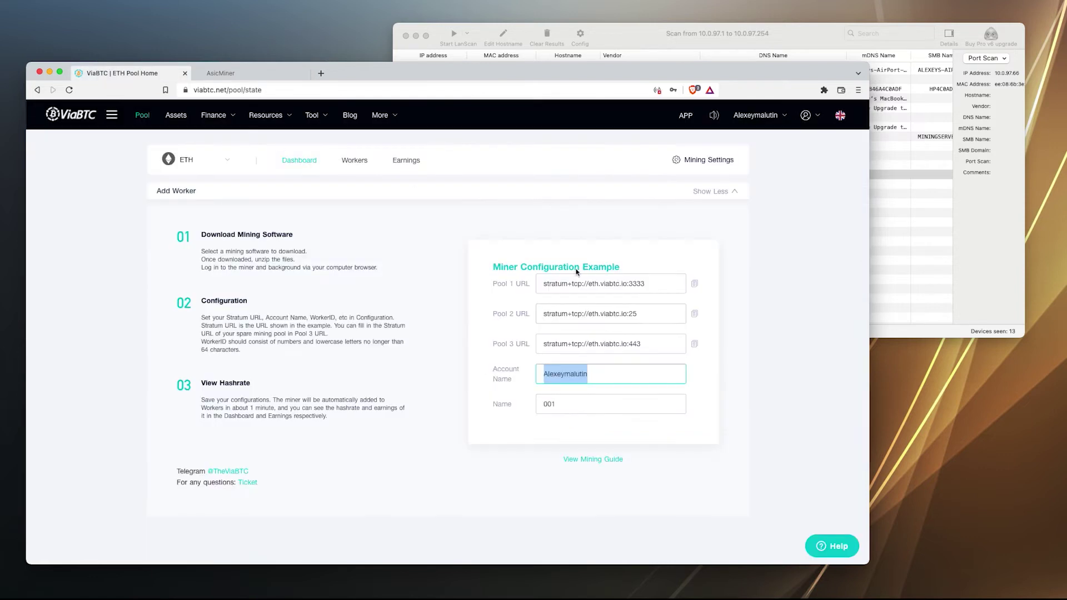
{"action": "left_click", "coordinate": [694, 314]}
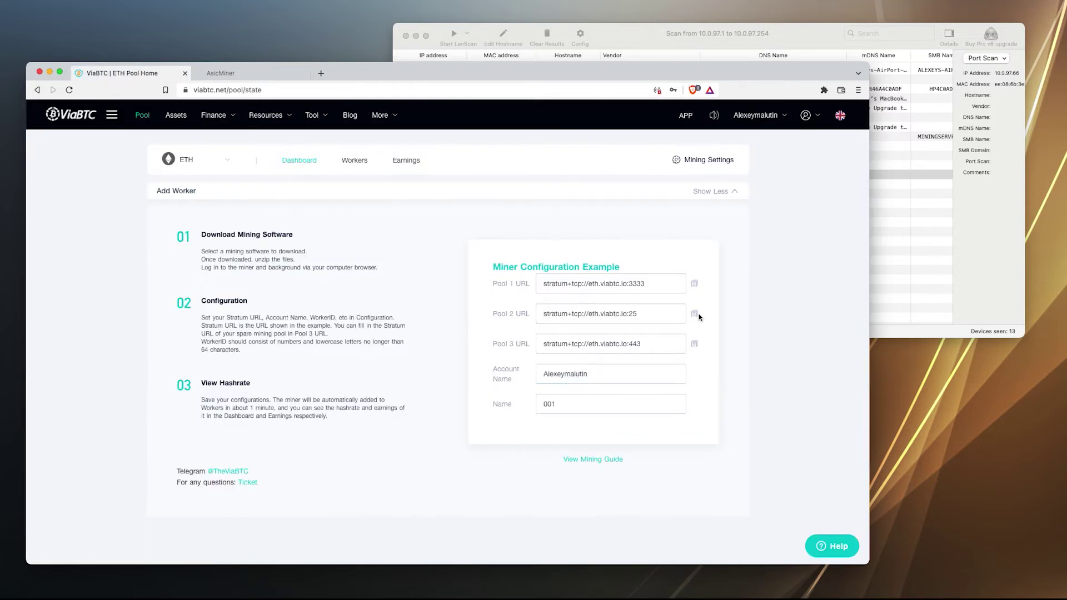
{"action": "left_click", "coordinate": [223, 73]}
{"action": "left_click", "coordinate": [301, 364]}
{"action": "key", "text": "super+v"}
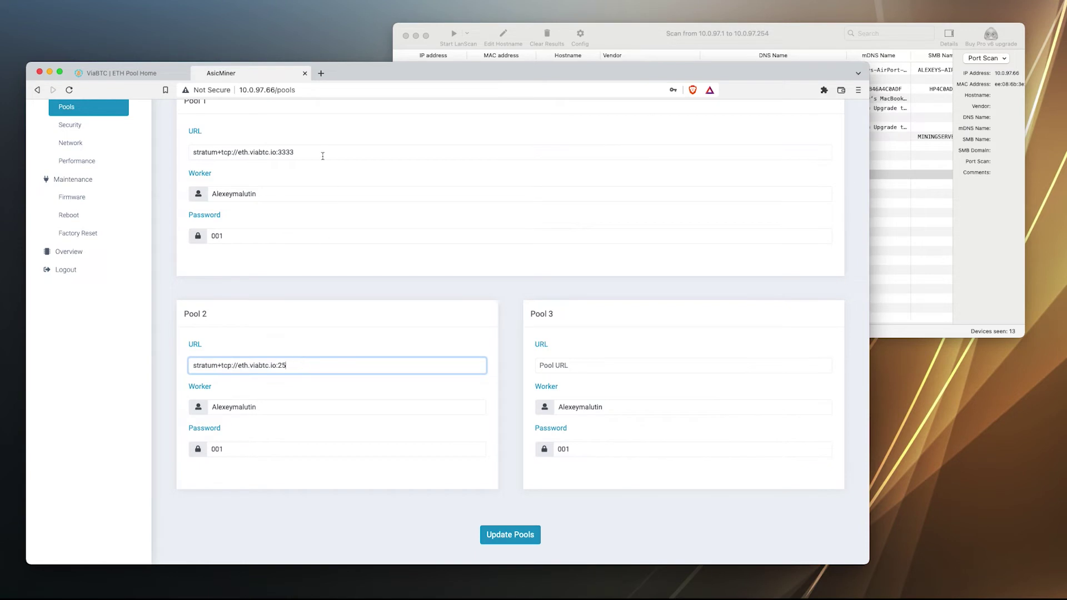
{"action": "left_click", "coordinate": [139, 73]}
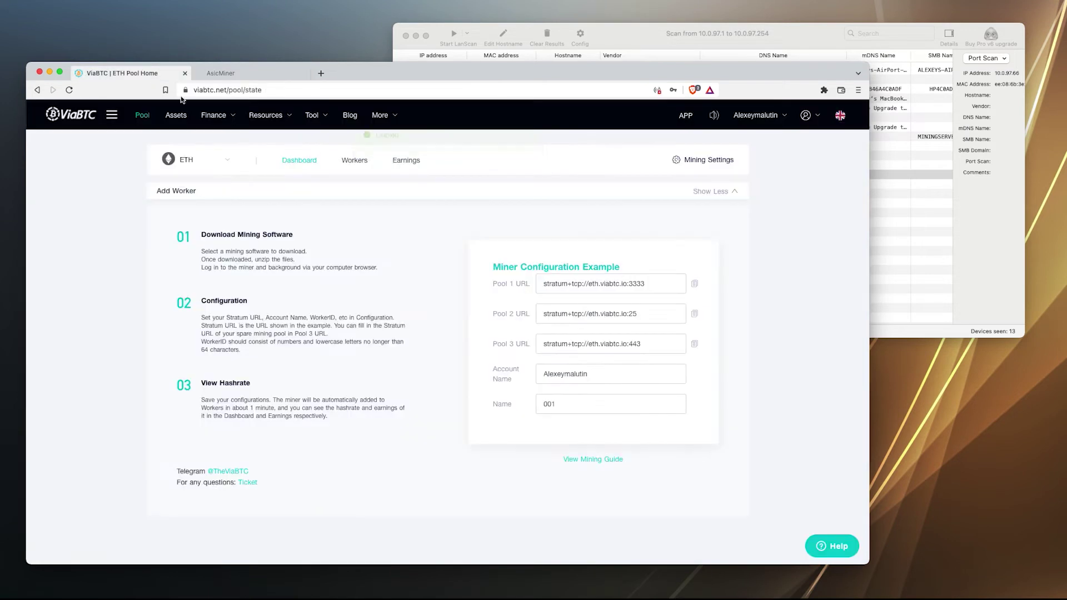
{"action": "left_click", "coordinate": [693, 346]}
{"action": "left_click", "coordinate": [246, 73]}
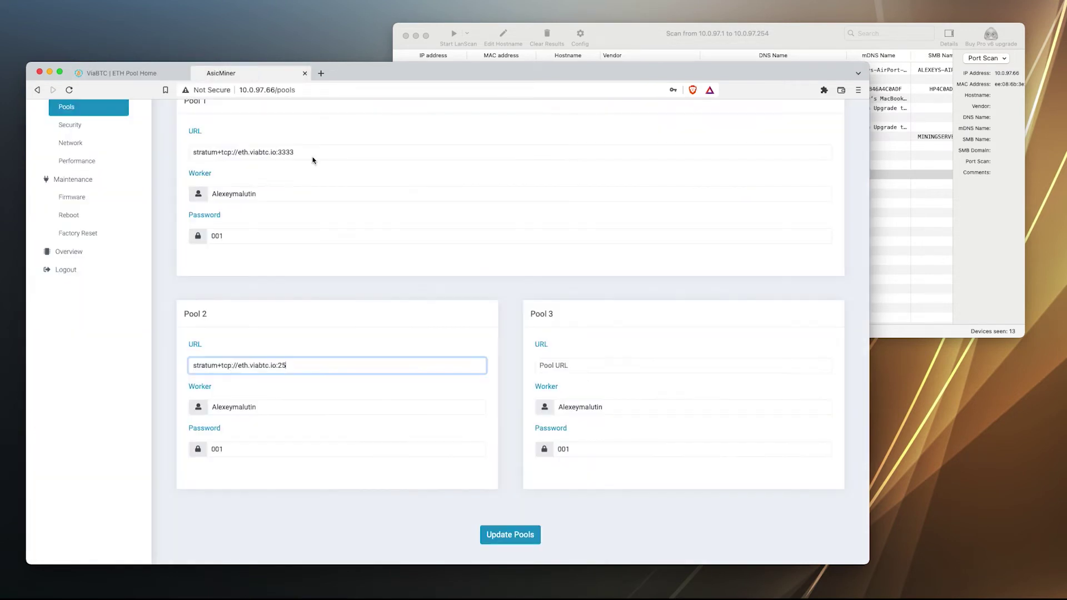
{"action": "left_click", "coordinate": [594, 361]}
{"action": "key", "text": "super+v"}
Step: Save with Update Pools, then check Miner Status: three pools Alive at 108.34 MH/s
{"action": "left_click", "coordinate": [507, 535]}
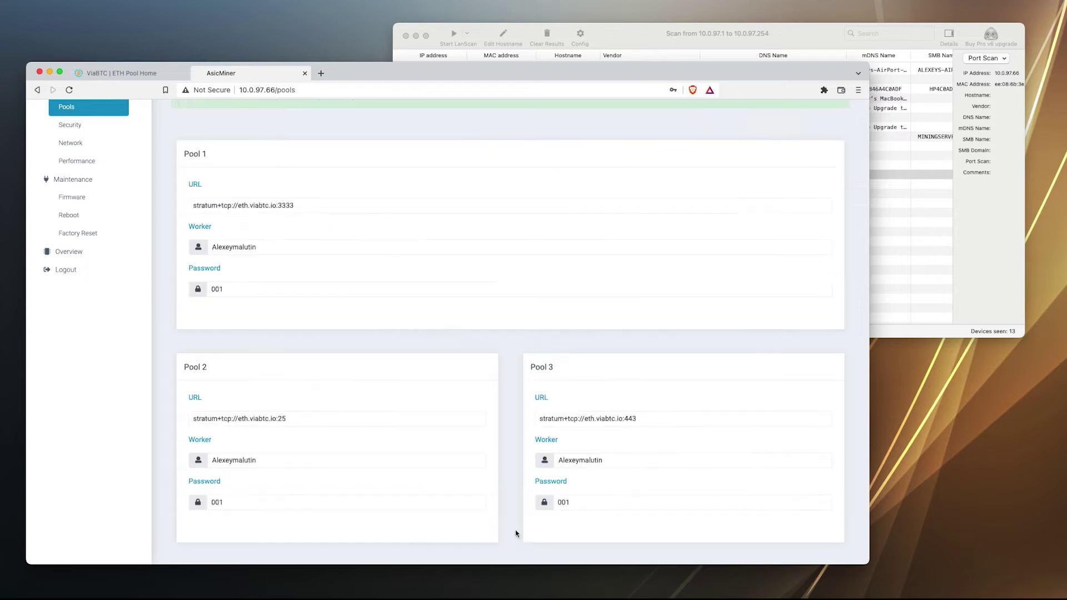
{"action": "scroll", "coordinate": [614, 361], "scroll_direction": "up", "scroll_amount": 3}
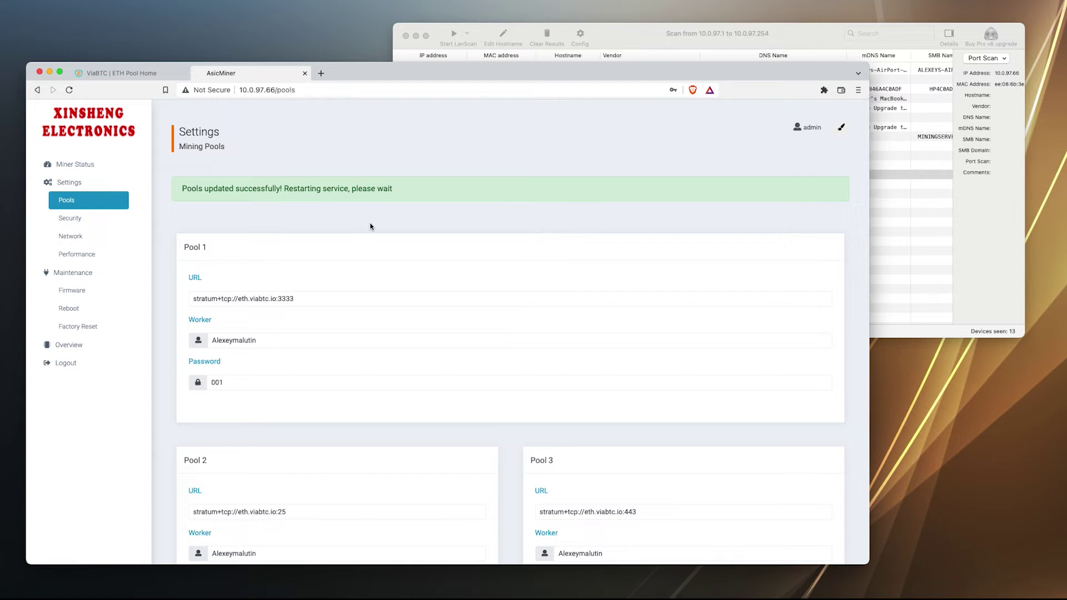
{"action": "left_click", "coordinate": [80, 166]}
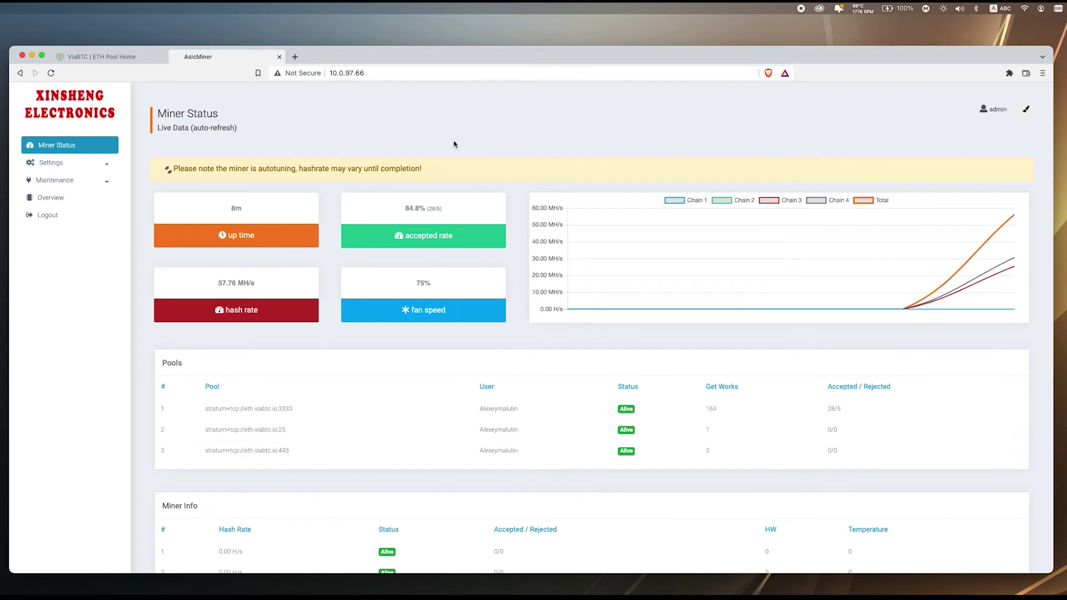
{"action": "scroll", "coordinate": [435, 224], "scroll_direction": "down", "scroll_amount": 3}
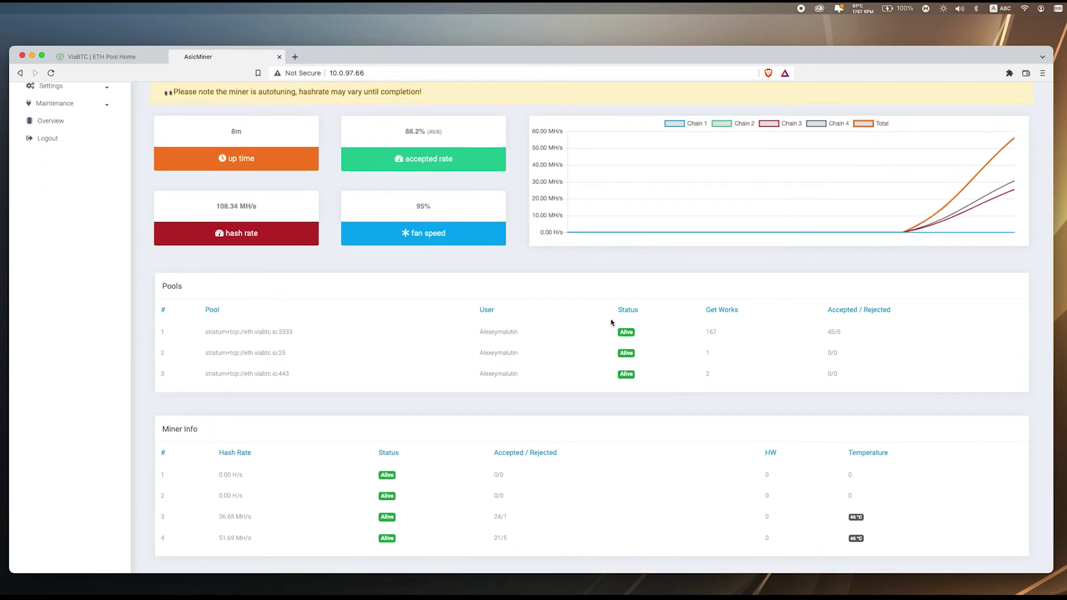
{"action": "scroll", "coordinate": [600, 378], "scroll_direction": "down", "scroll_amount": 1}
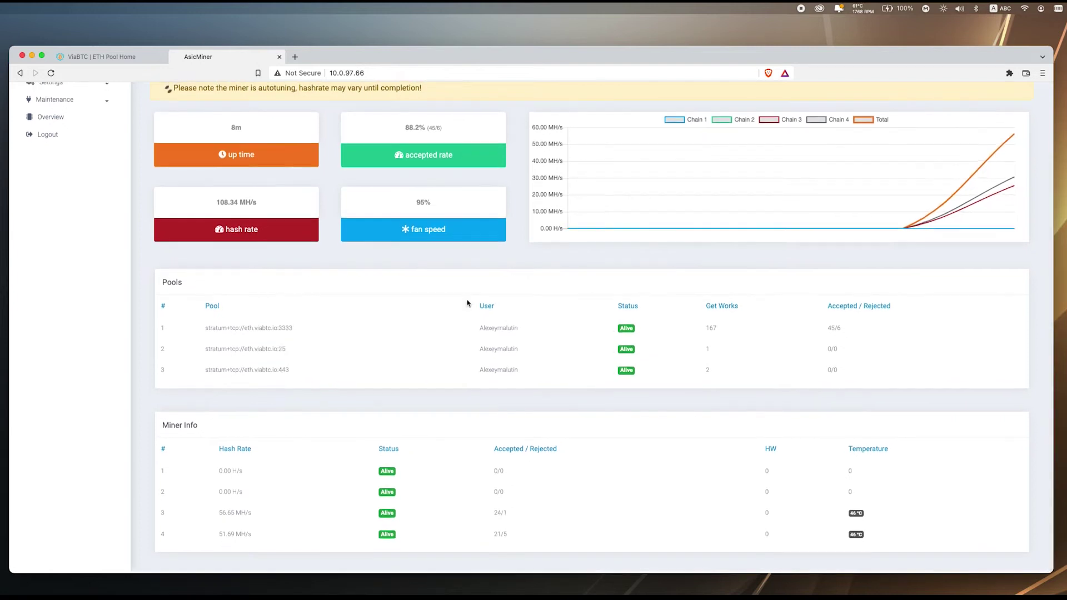
{"action": "scroll", "coordinate": [328, 300], "scroll_direction": "up", "scroll_amount": 3}
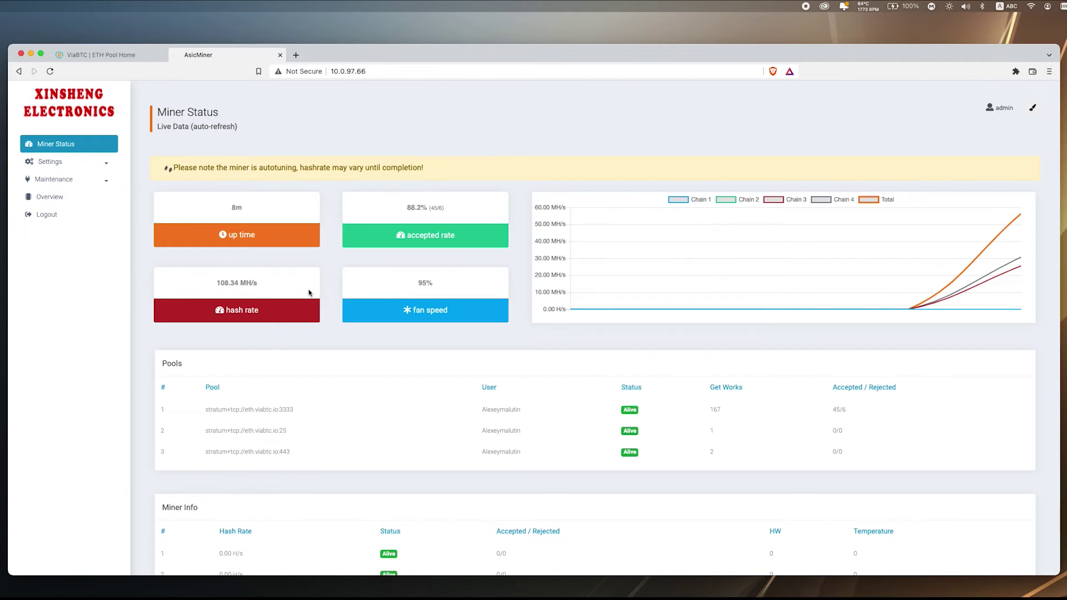
Step: Browse the Pools, Security, Network and Maintenance pages, then return to Miner Status at 142.34 MH/s
{"action": "left_click", "coordinate": [50, 71]}
{"action": "left_click", "coordinate": [96, 161]}
{"action": "left_click", "coordinate": [79, 183]}
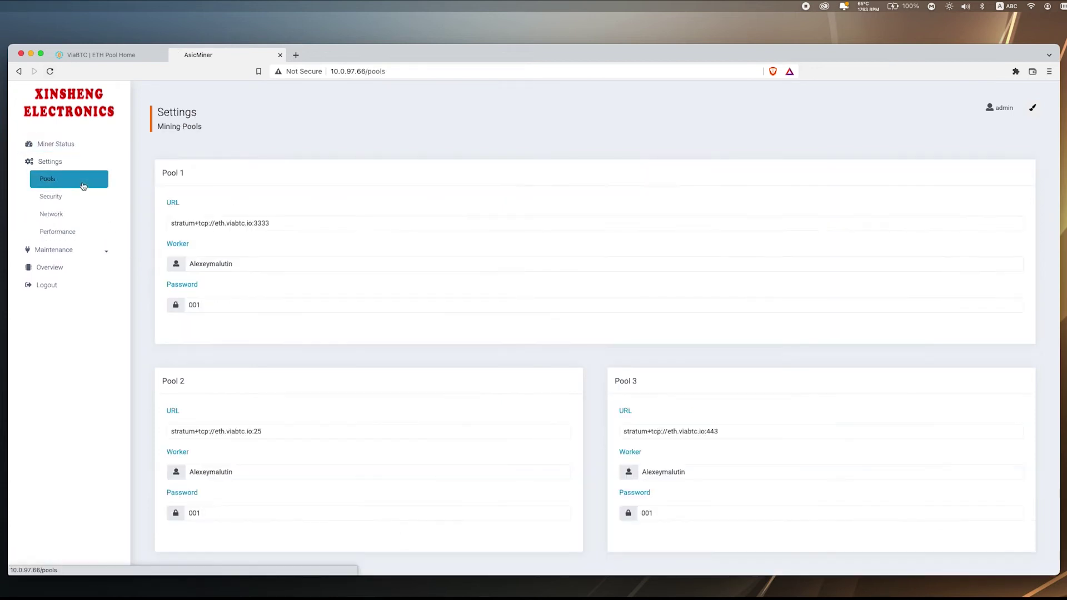
{"action": "left_click", "coordinate": [78, 201]}
{"action": "left_click", "coordinate": [79, 218]}
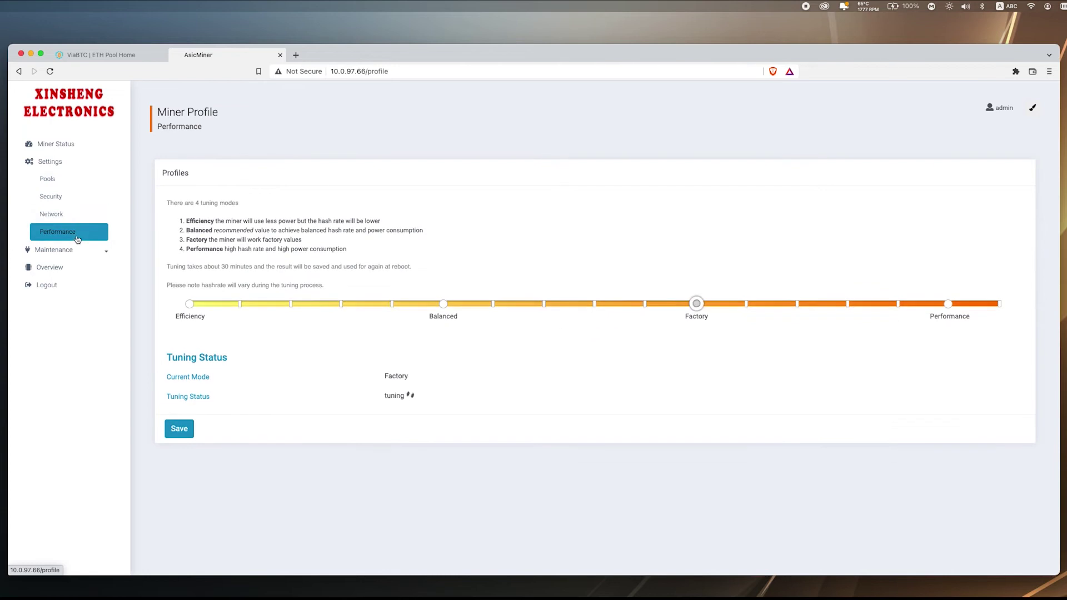
{"action": "left_click", "coordinate": [78, 251]}
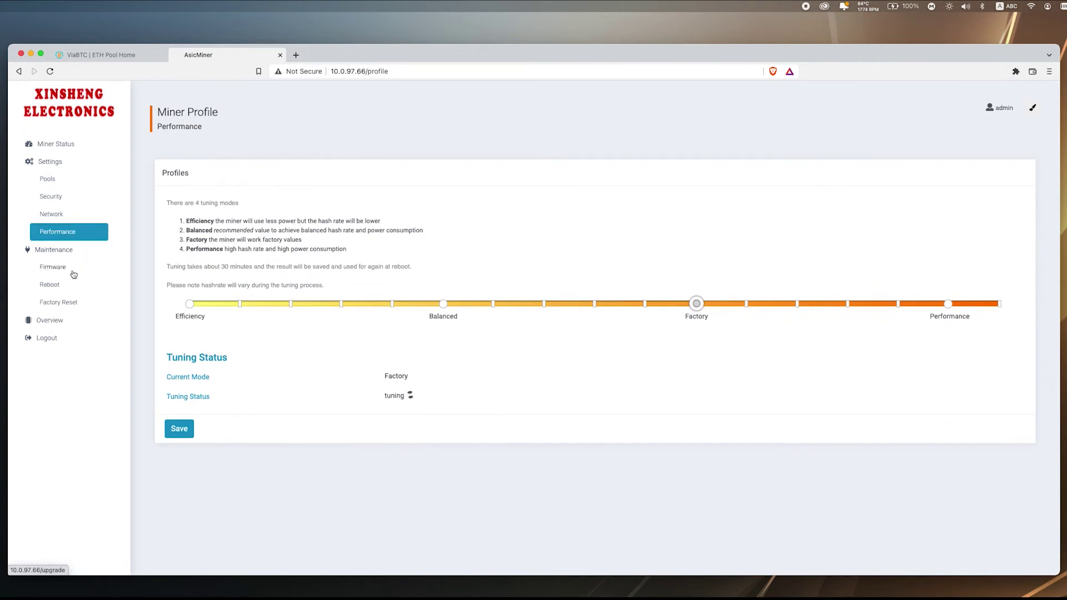
{"action": "left_click", "coordinate": [68, 162]}
{"action": "left_click", "coordinate": [72, 144]}
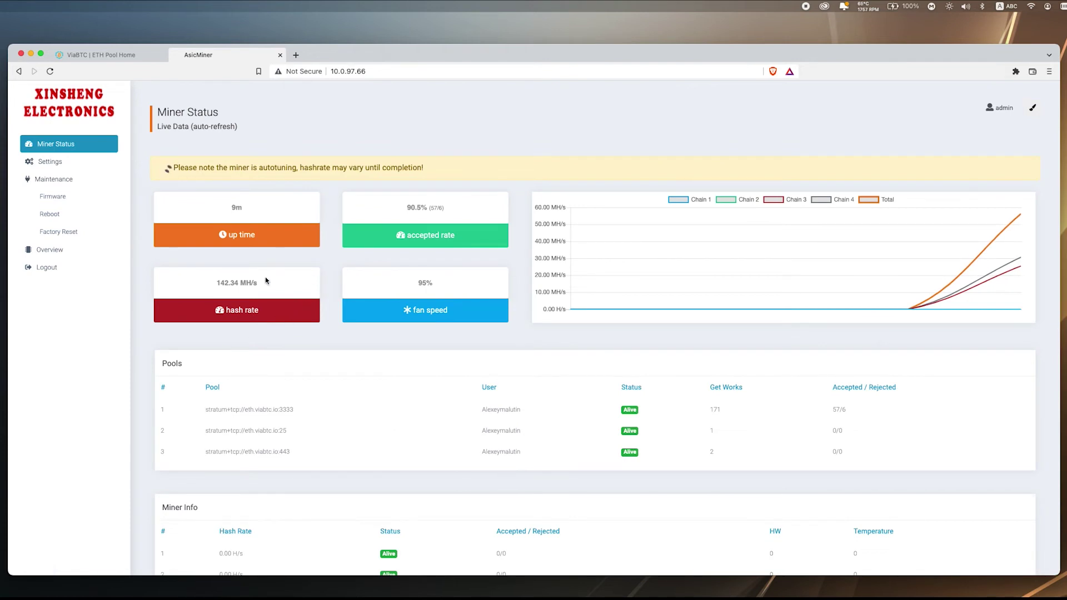
Step: Reload ViaBTC, check the Workers list for the active miner, then return to AsicMiner at 1.64 GH/s
{"action": "left_click", "coordinate": [94, 54]}
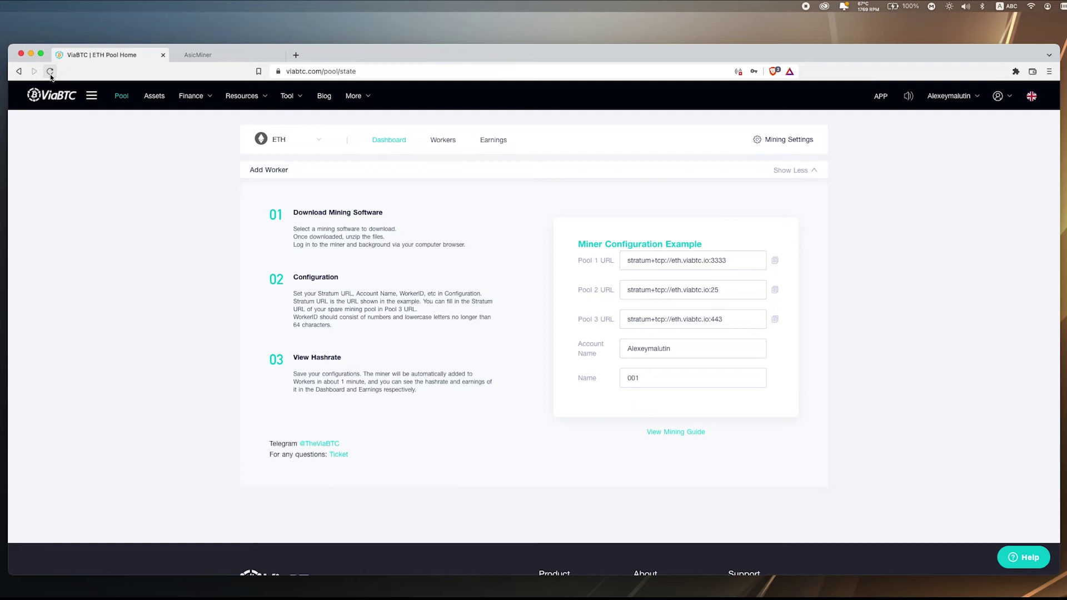
{"action": "left_click", "coordinate": [50, 72]}
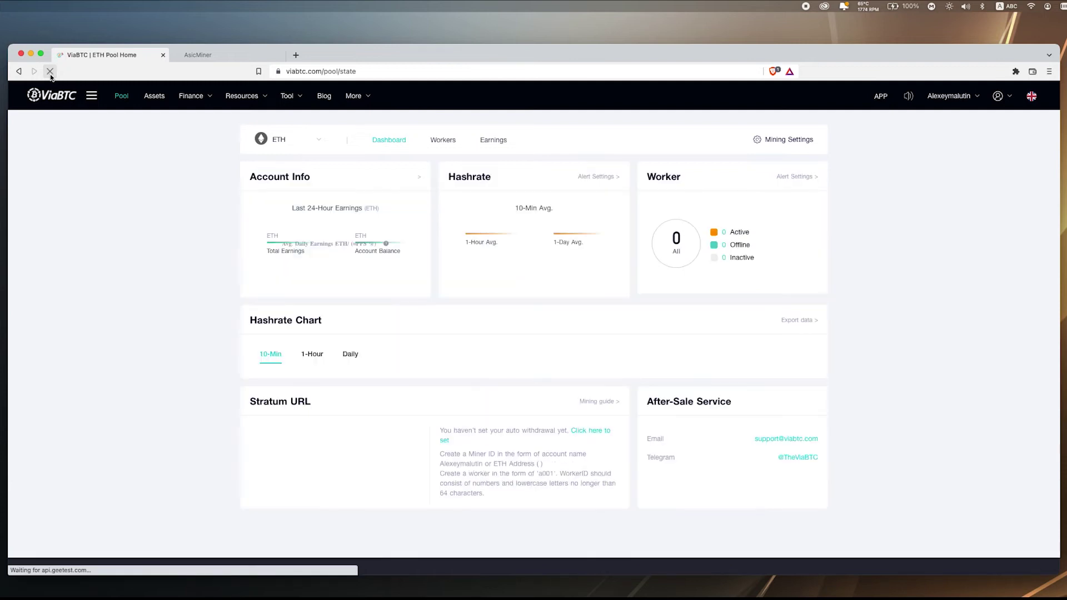
{"action": "left_click", "coordinate": [447, 139]}
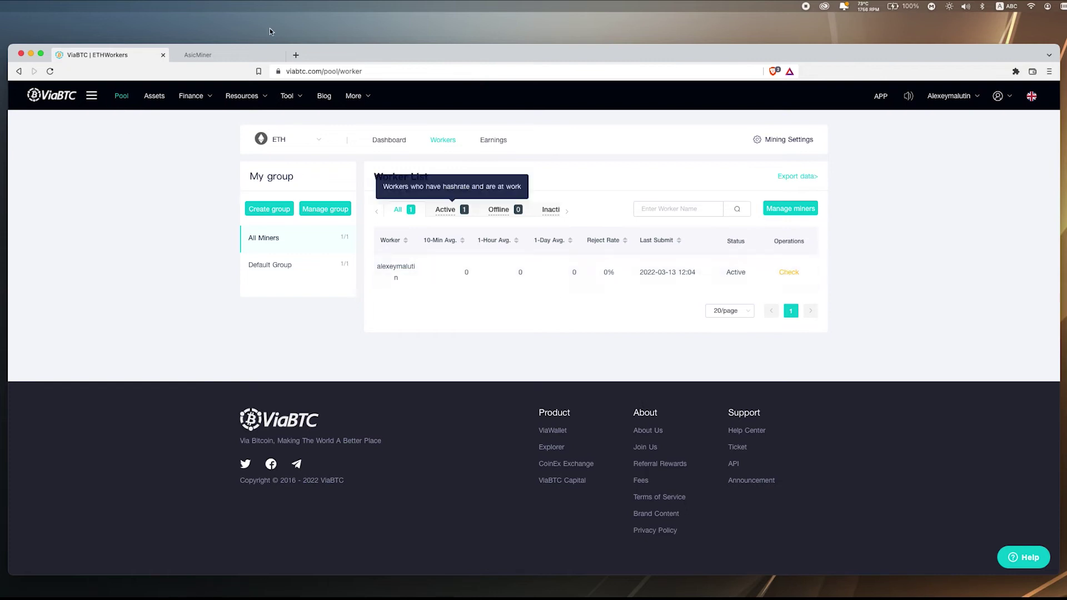
{"action": "left_click", "coordinate": [198, 55]}
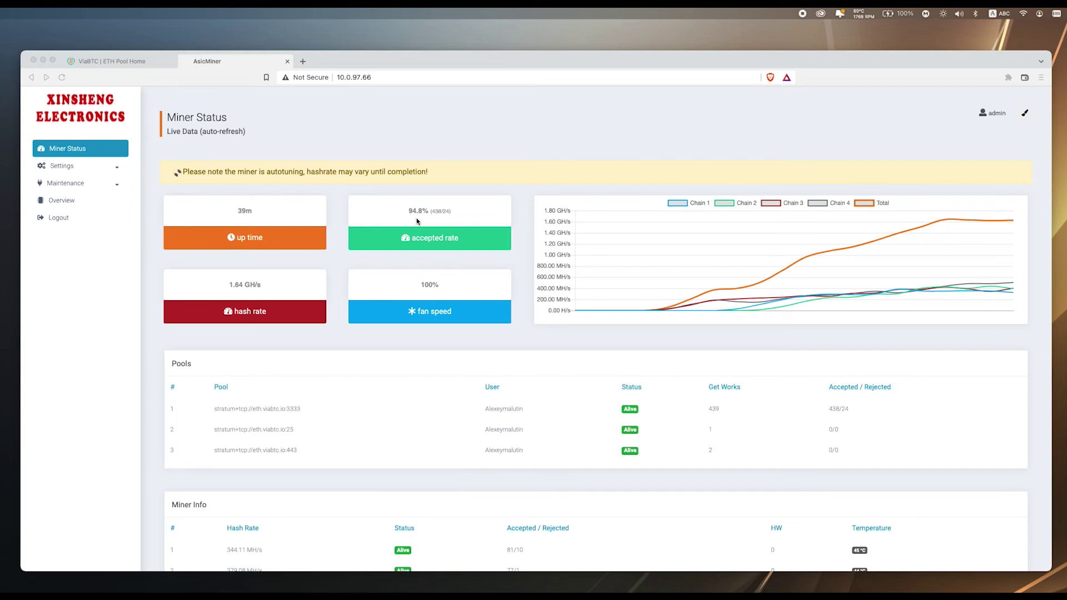
{"action": "scroll", "coordinate": [423, 234], "scroll_direction": "down", "scroll_amount": 1}
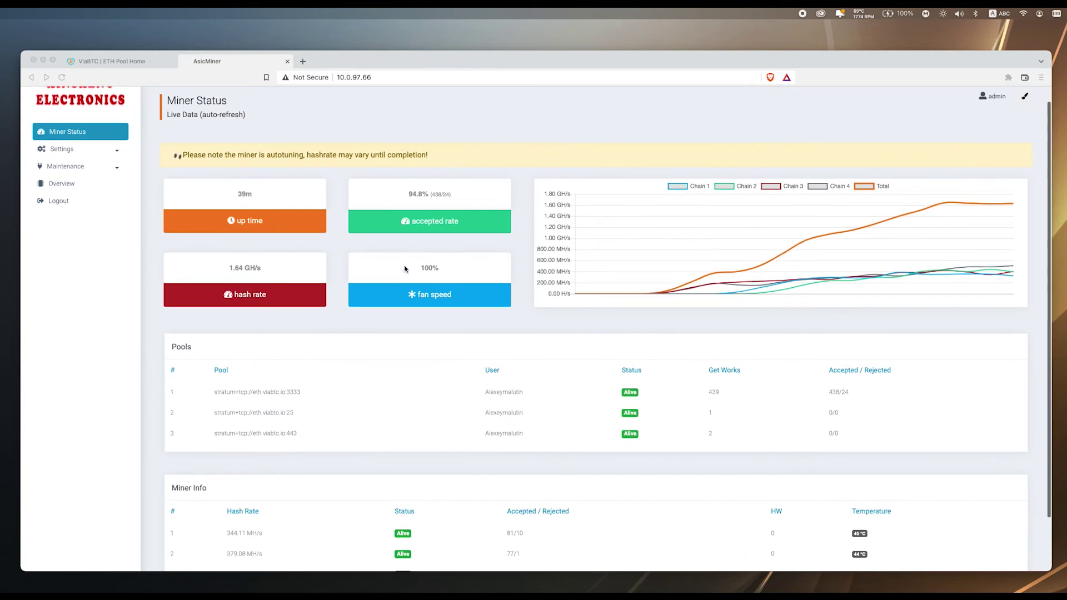
{"action": "scroll", "coordinate": [450, 279], "scroll_direction": "down", "scroll_amount": 3}
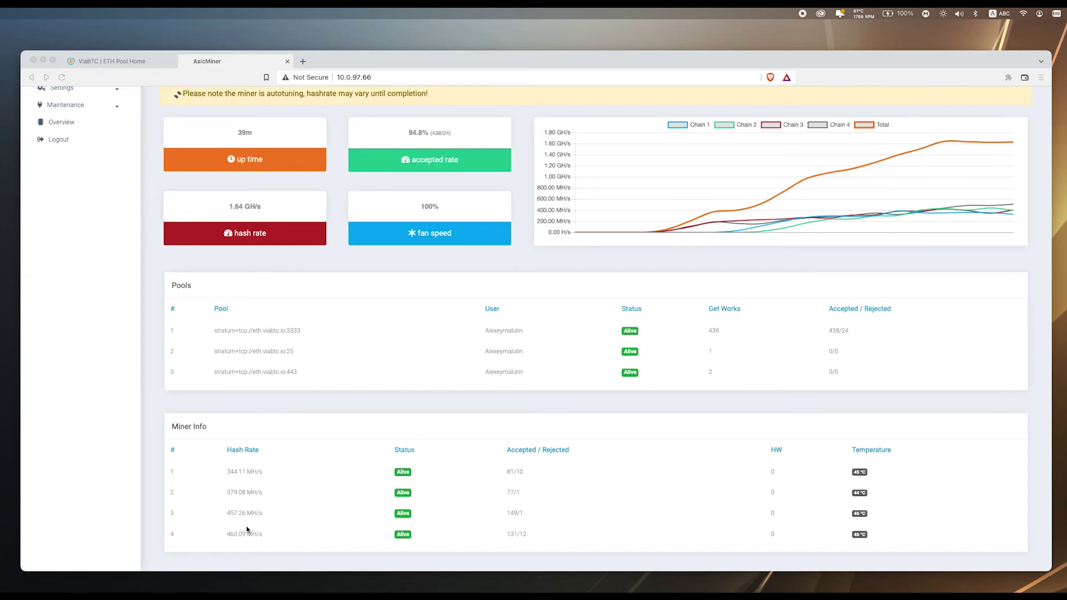
{"action": "scroll", "coordinate": [306, 479], "scroll_direction": "up", "scroll_amount": 3}
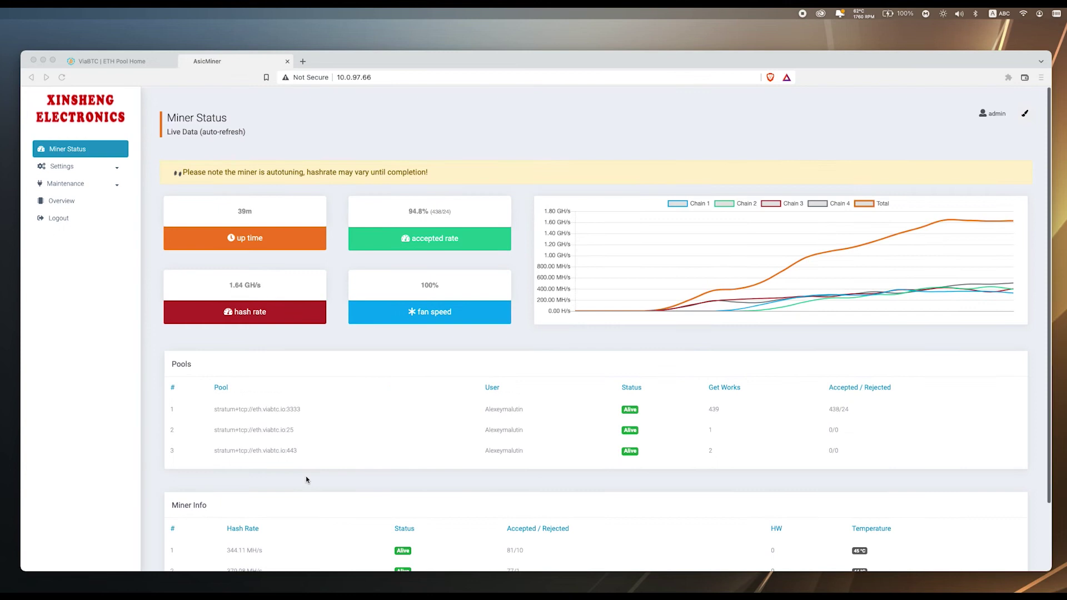
{"action": "left_click", "coordinate": [112, 168]}
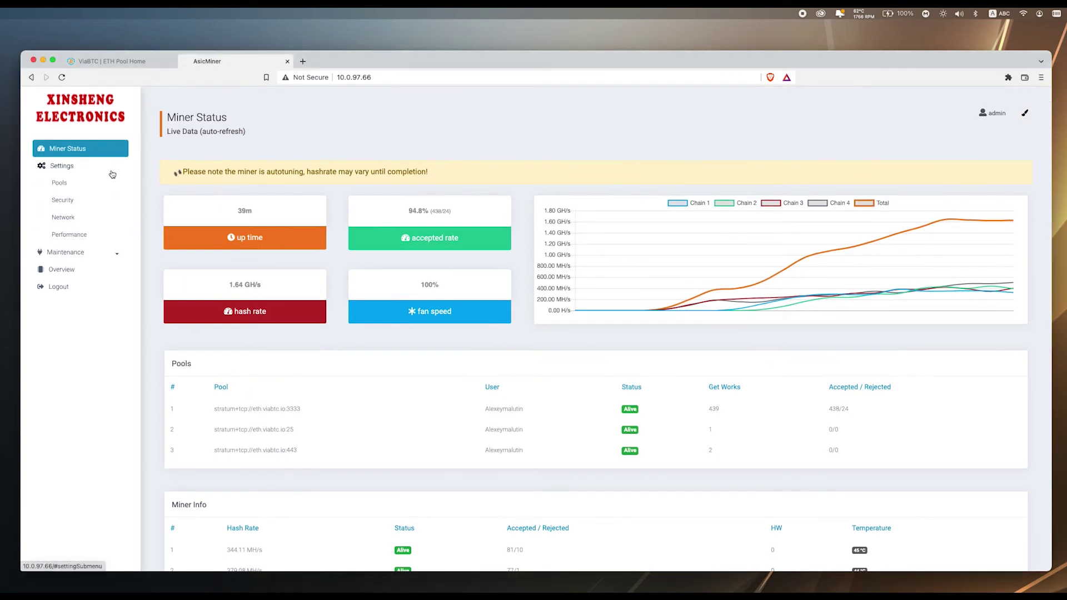
{"action": "left_click", "coordinate": [81, 235]}
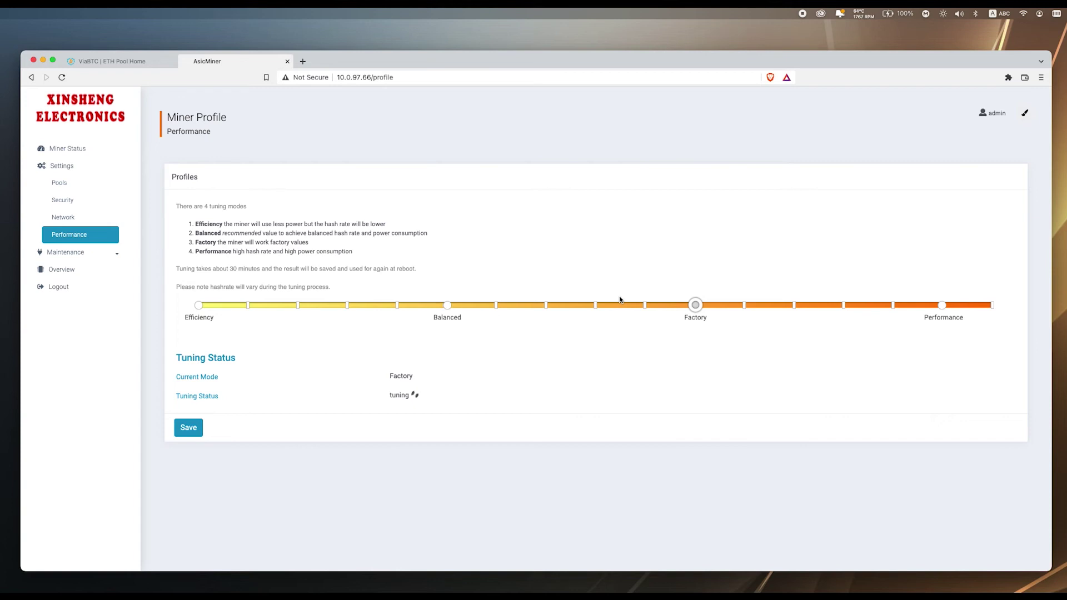
{"action": "left_click", "coordinate": [59, 185]}
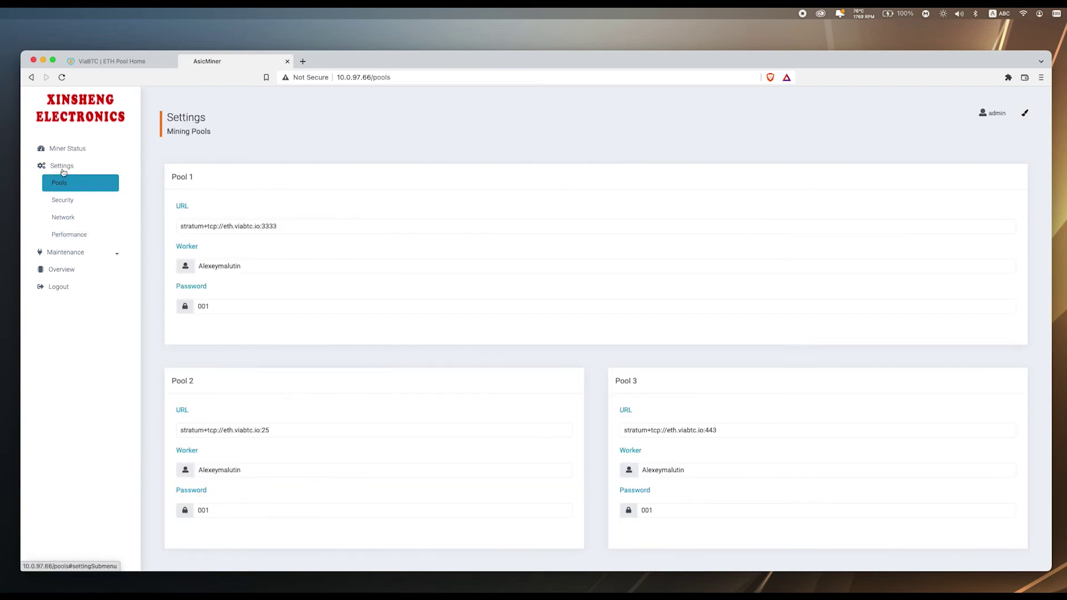
{"action": "left_click", "coordinate": [64, 148]}
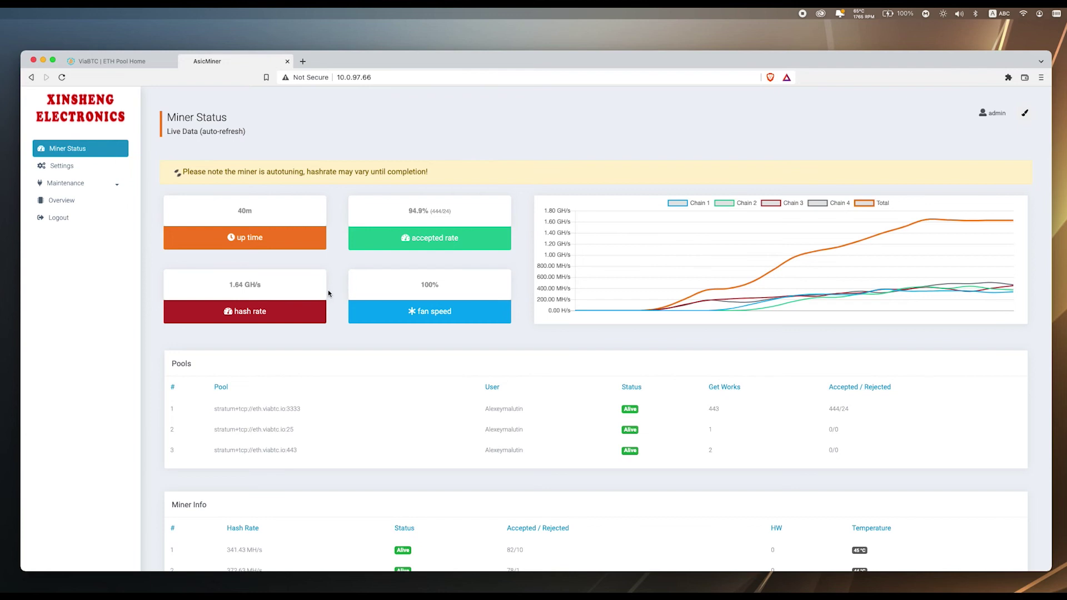
{"action": "scroll", "coordinate": [328, 293], "scroll_direction": "down", "scroll_amount": 2}
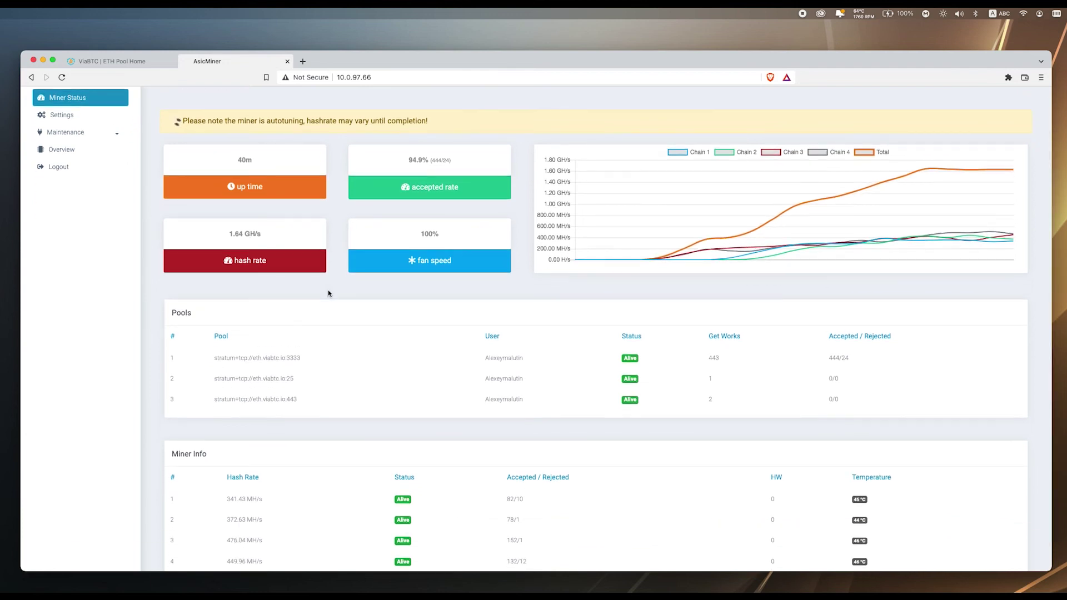
Step: Reload the ViaBTC dashboard, check the 1.60G 10-minute average, and open the Workers list
{"action": "left_click", "coordinate": [132, 62]}
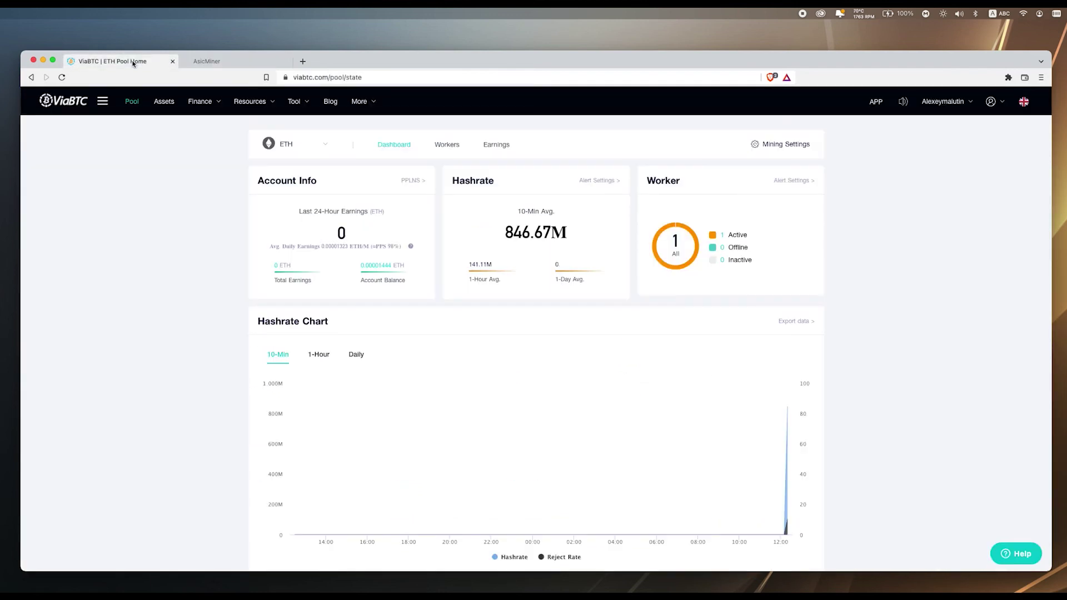
{"action": "left_click", "coordinate": [60, 78]}
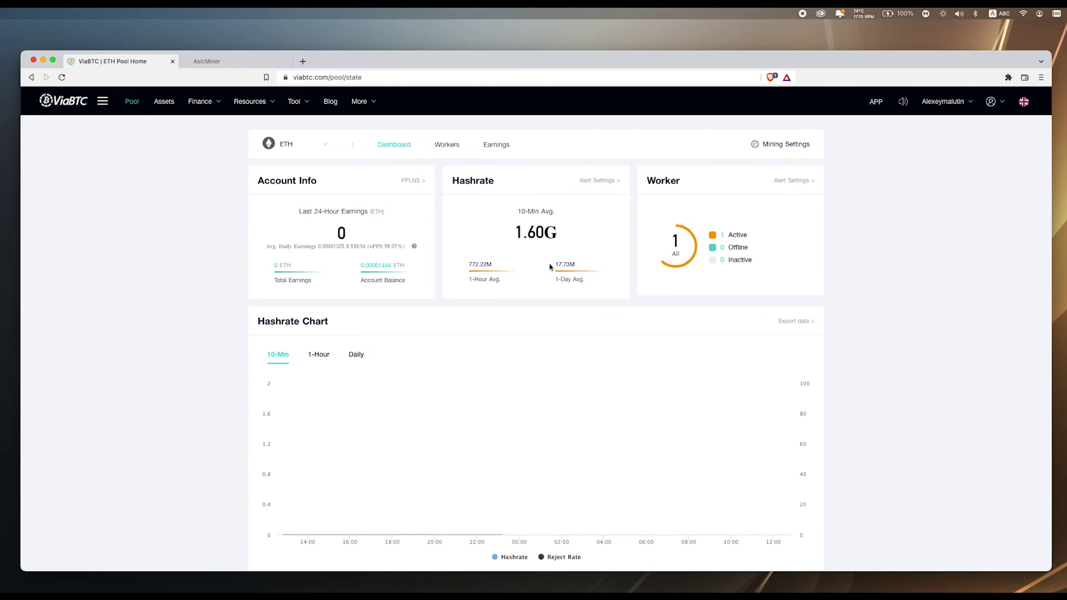
{"action": "scroll", "coordinate": [554, 234], "scroll_direction": "down", "scroll_amount": 1}
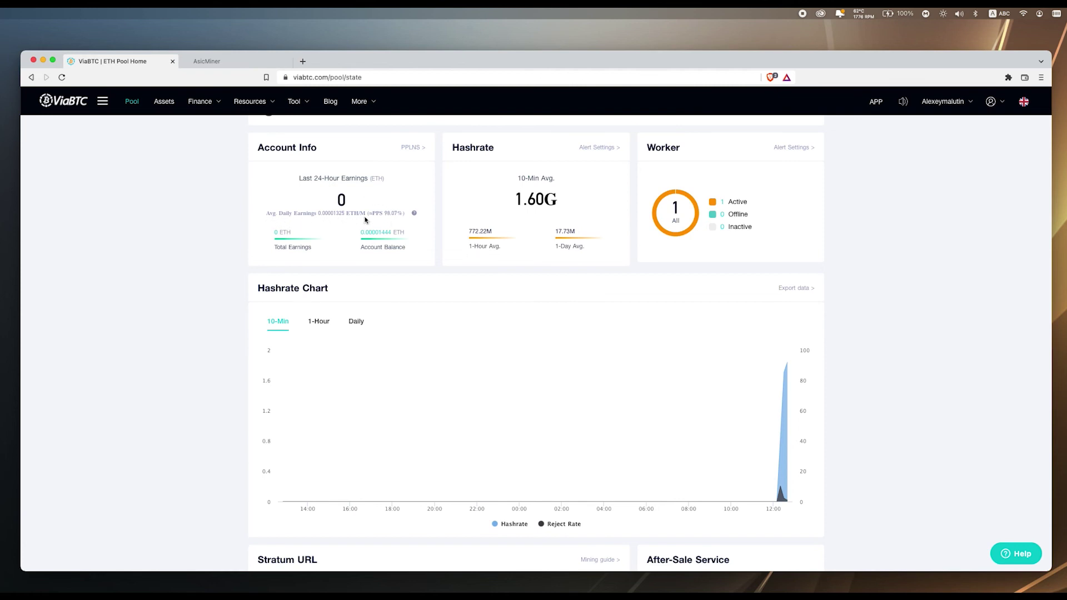
{"action": "scroll", "coordinate": [569, 242], "scroll_direction": "down", "scroll_amount": 2}
{"action": "scroll", "coordinate": [338, 141], "scroll_direction": "up", "scroll_amount": 3}
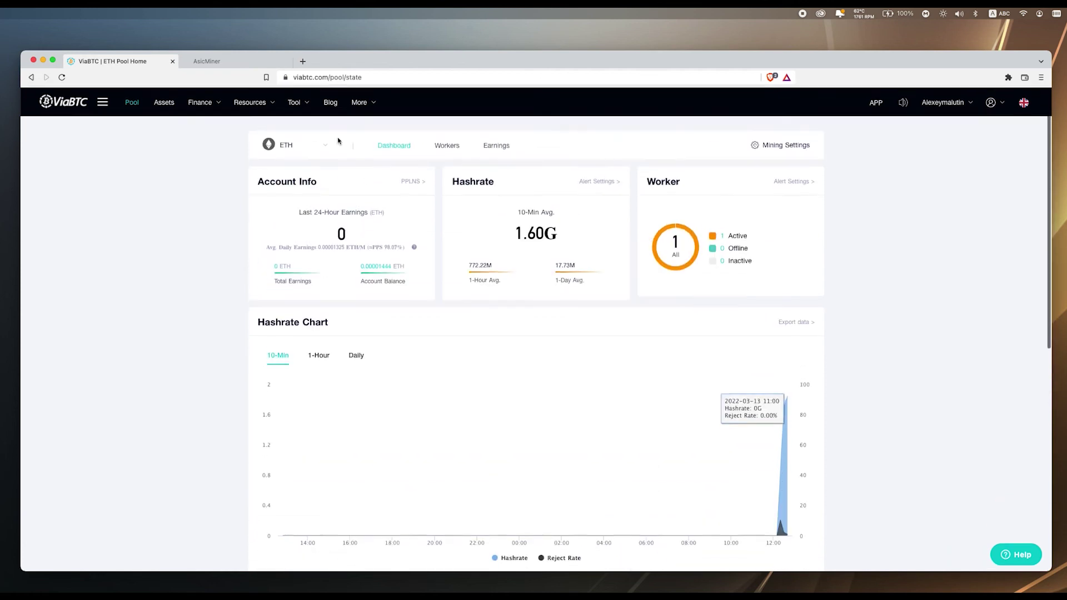
{"action": "left_click", "coordinate": [446, 146]}
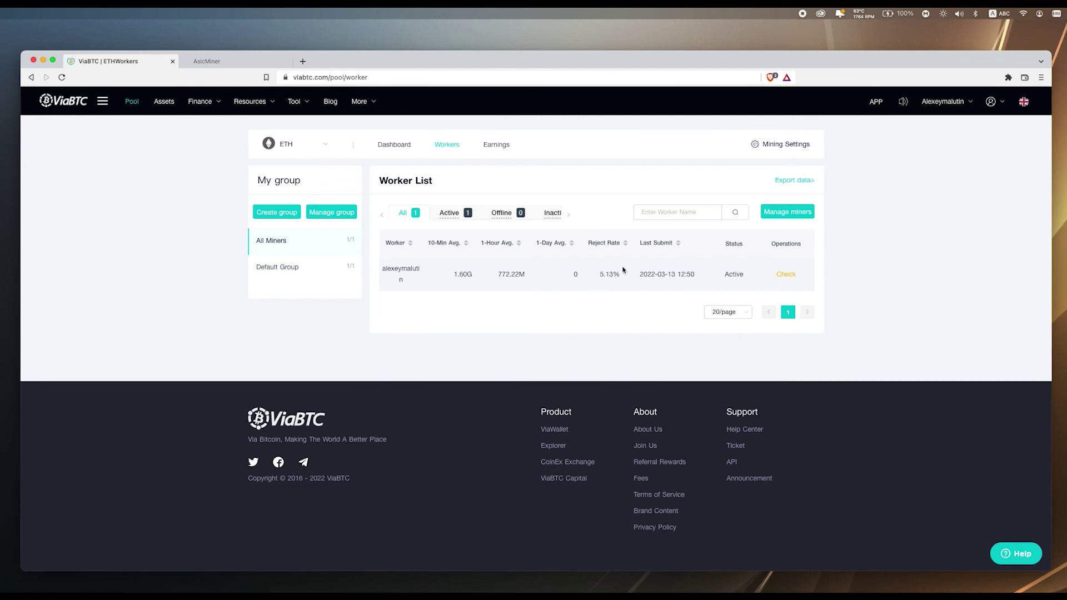
{"action": "left_click", "coordinate": [245, 70]}
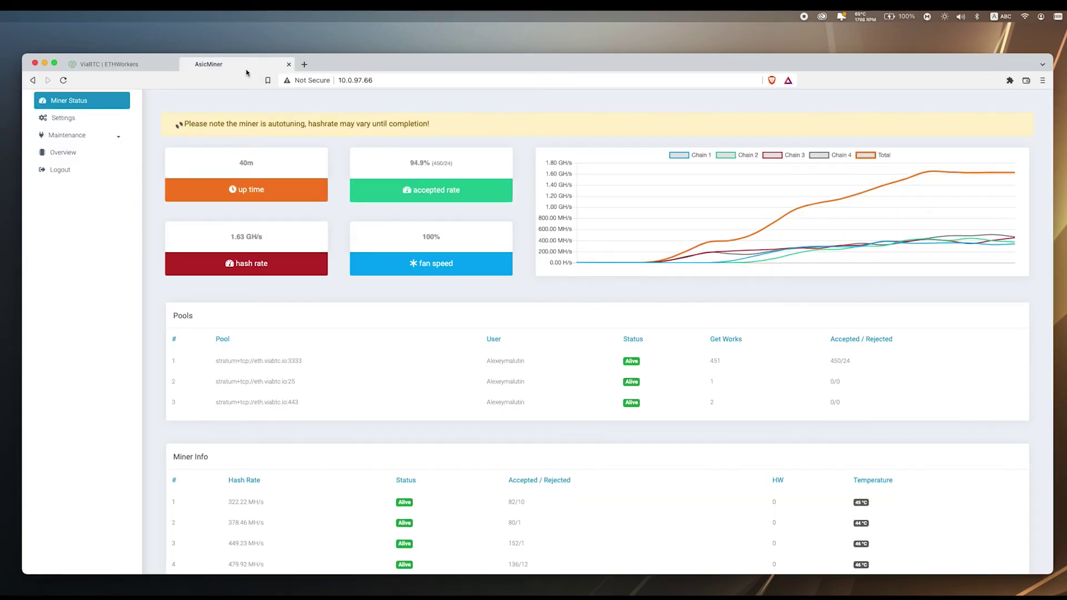